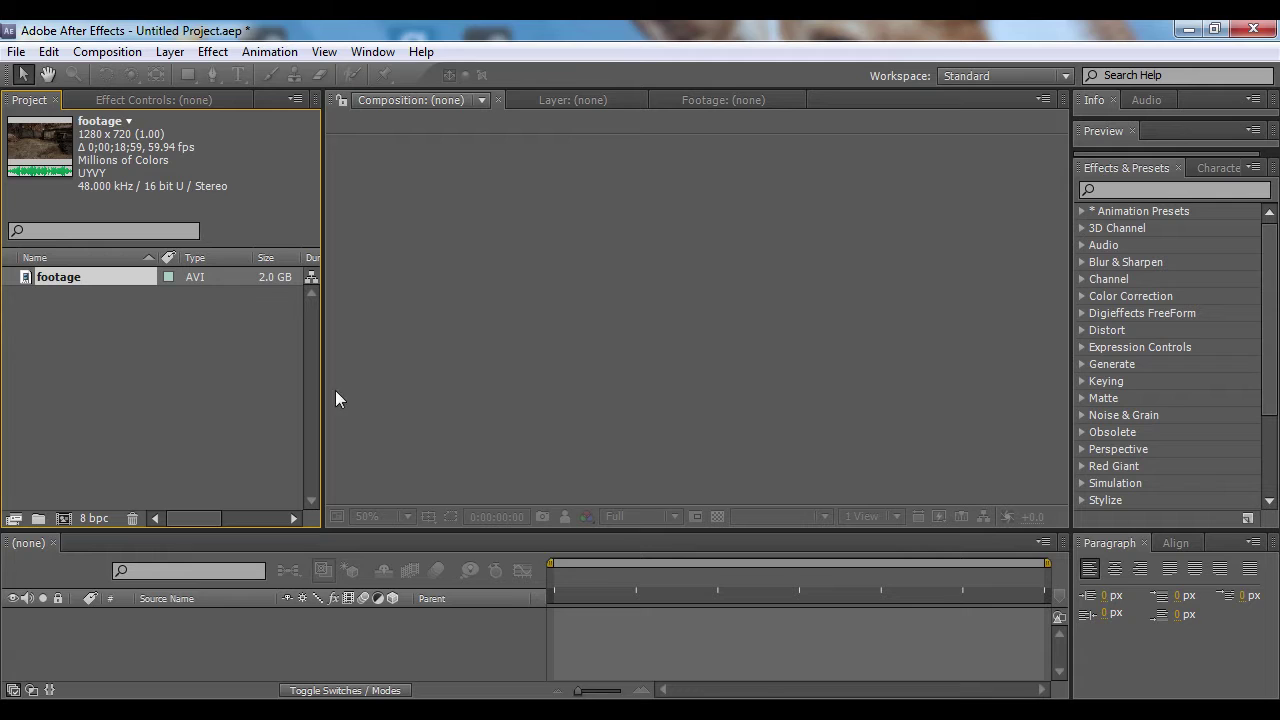
# Open the 'footage' clip in the Footage viewer at its first frame, 0;00;00;00.
pyautogui.doubleClick(59, 282)
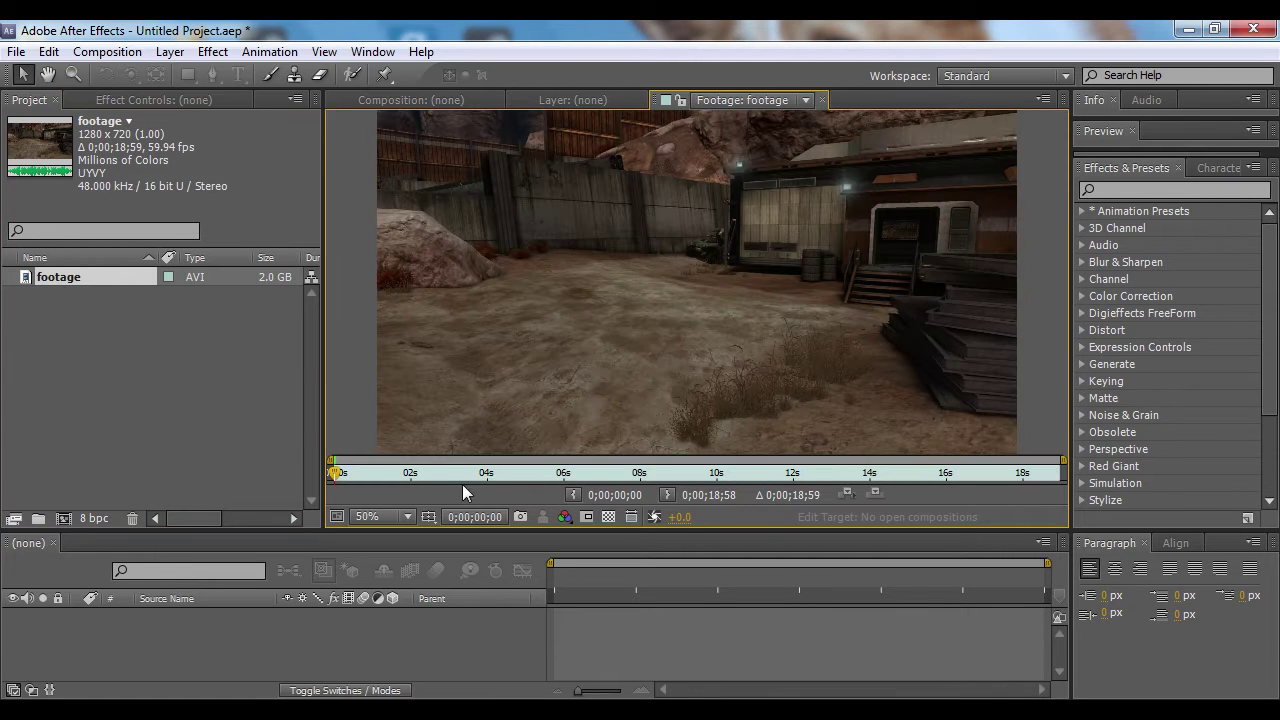
# Scrub through the footage, return to its start, and build a 'footage 2' composition from it.
pyautogui.moveTo(335, 471); pyautogui.dragTo(981, 495)
pyautogui.press('Home')
pyautogui.moveTo(50, 277); pyautogui.dragTo(164, 642)
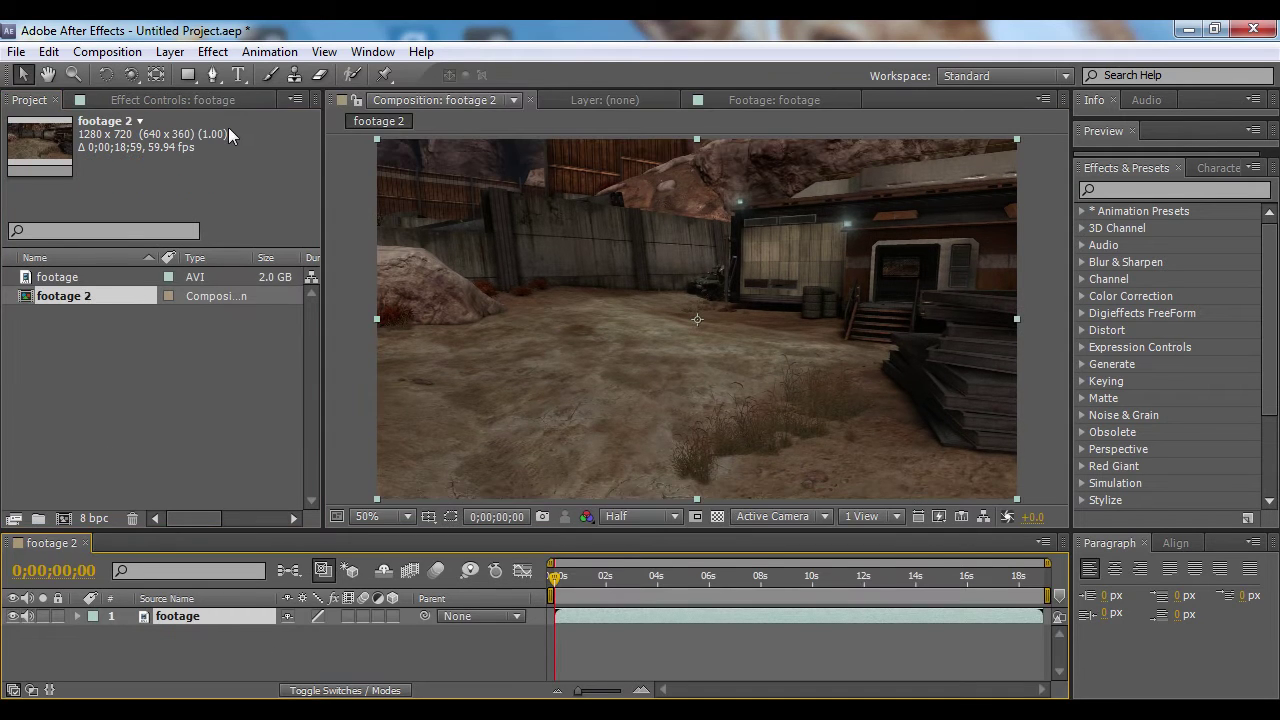
# Change the footage 2 composition's frame rate to 29.97 fps.
pyautogui.click(131, 56)
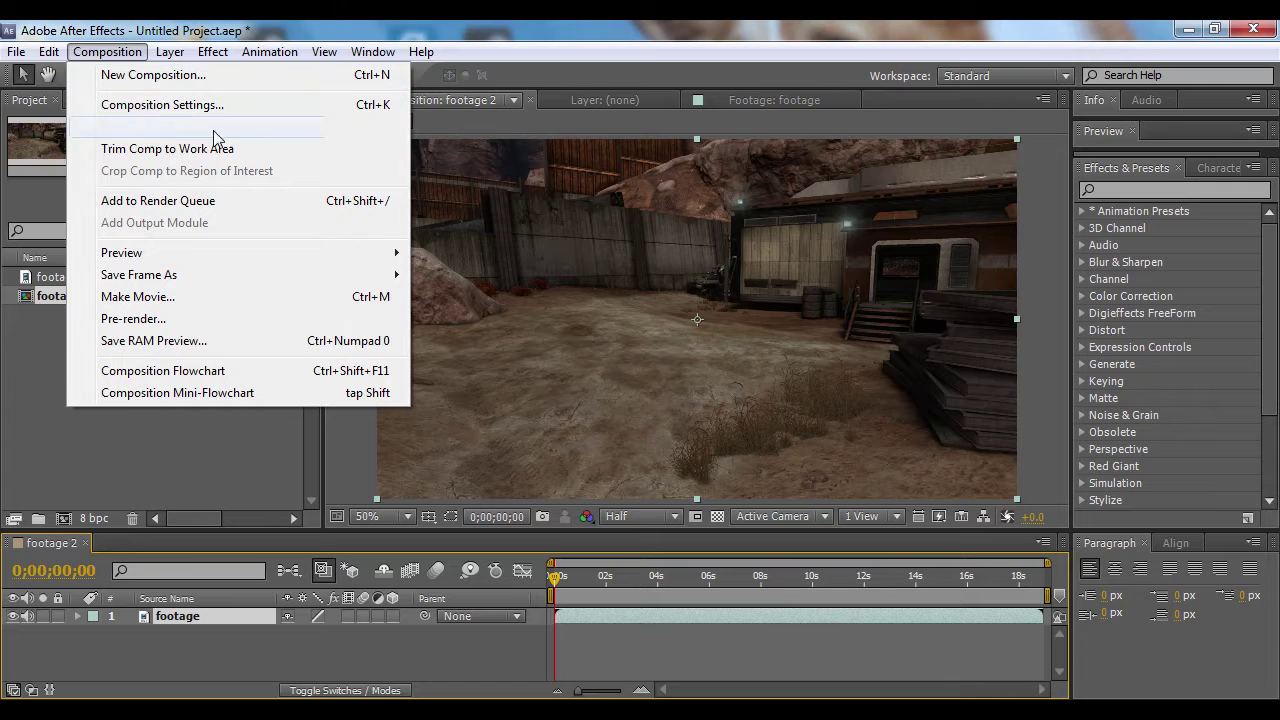
pyautogui.click(170, 103)
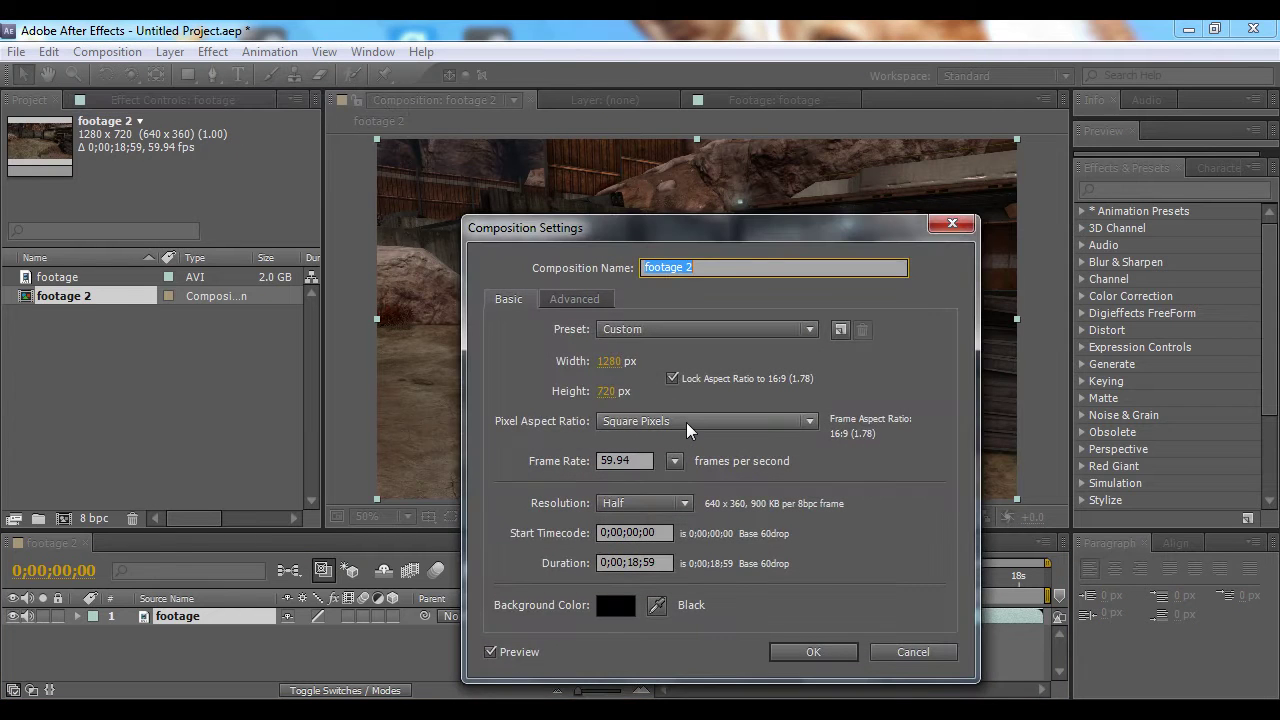
pyautogui.click(676, 461)
pyautogui.click(713, 348)
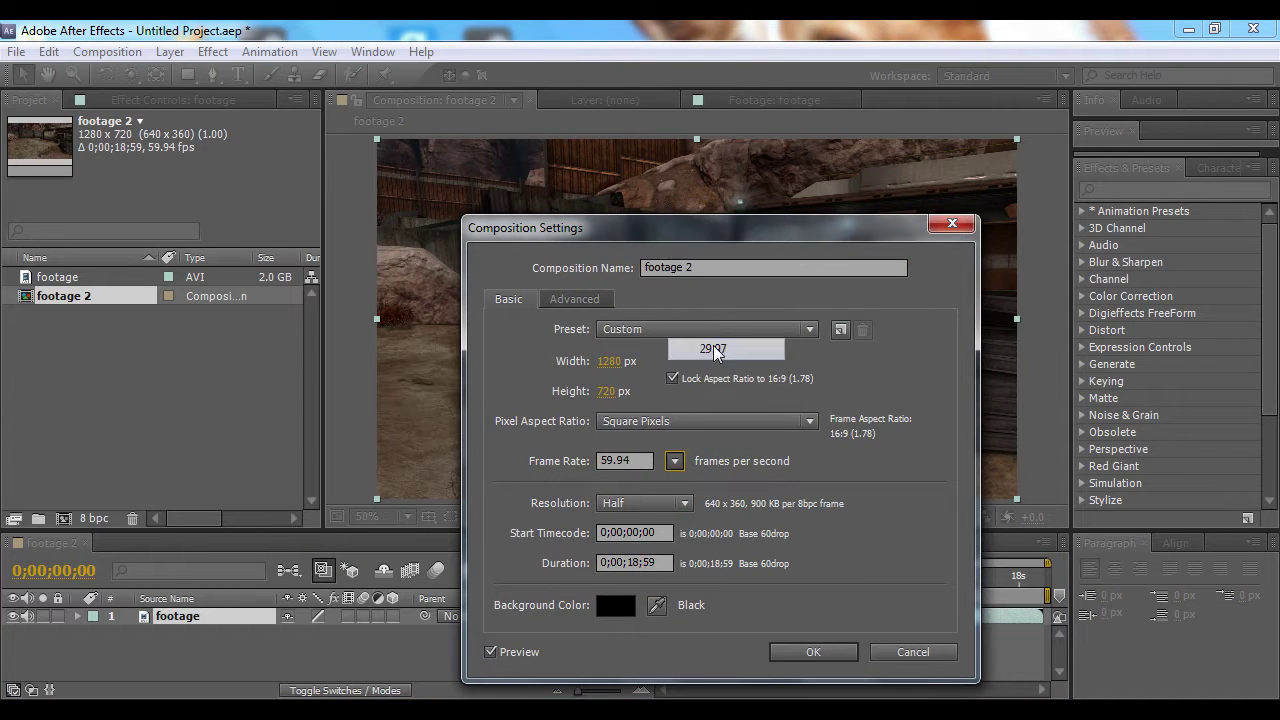
pyautogui.click(812, 652)
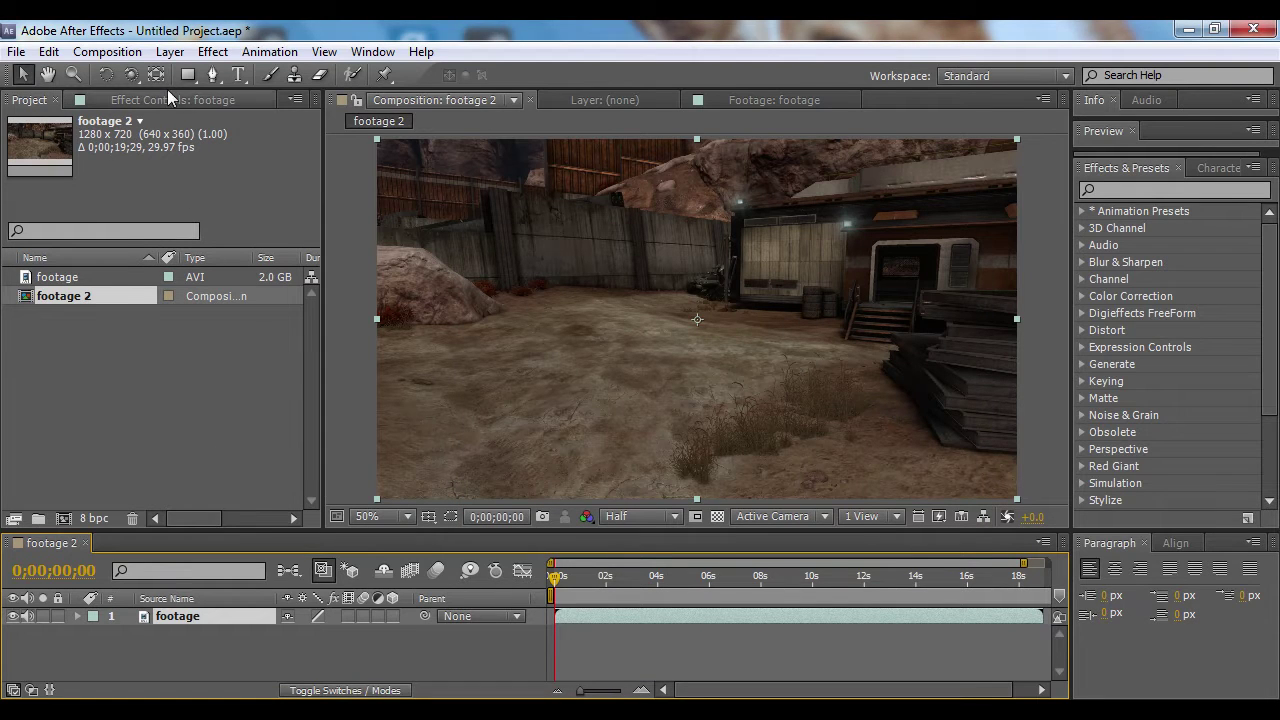
# Create a black, comp-sized 1280×720 solid layer named 'Rain' above the footage.
pyautogui.click(166, 52)
pyautogui.moveTo(185, 72)
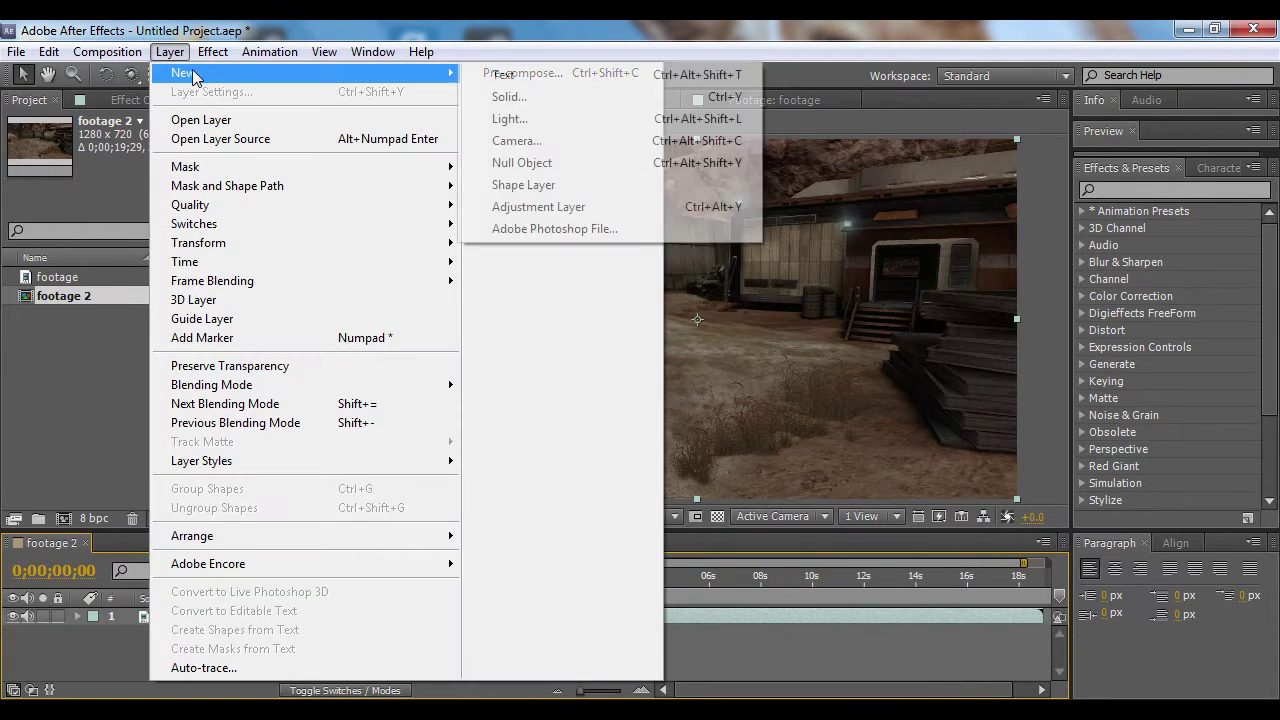
pyautogui.click(500, 97)
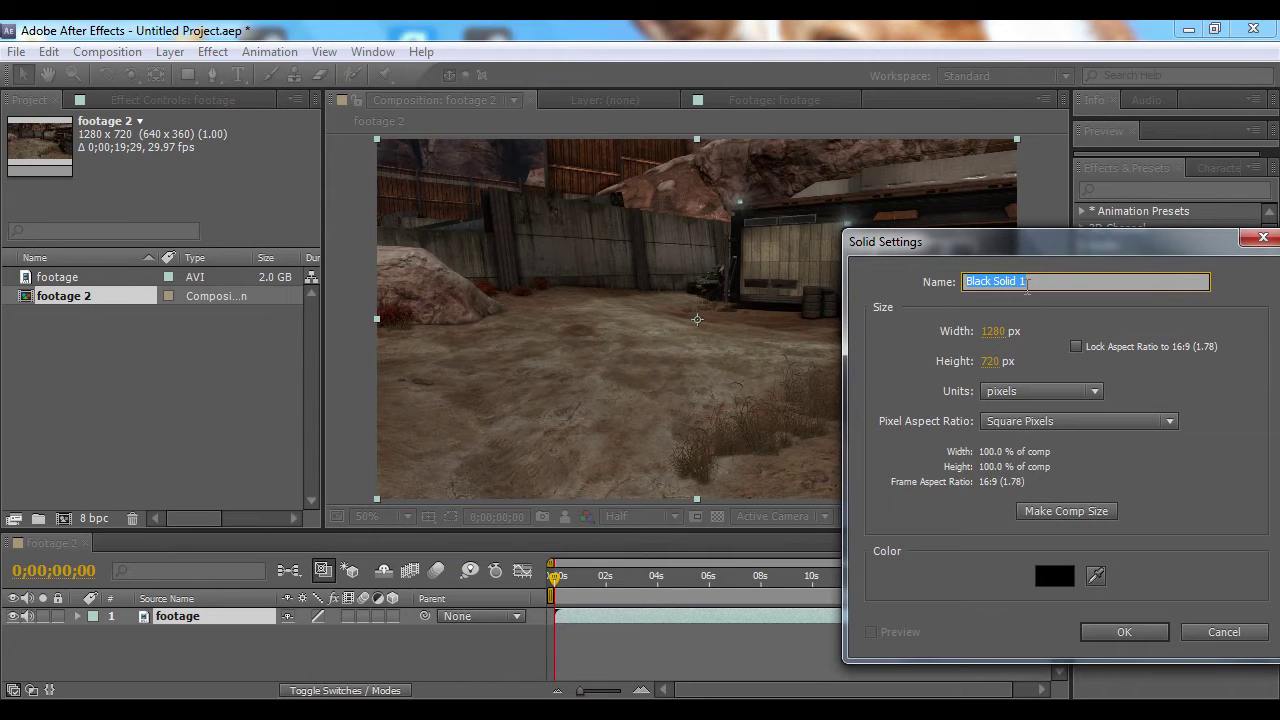
pyautogui.write('Rain')
pyautogui.click(1036, 513)
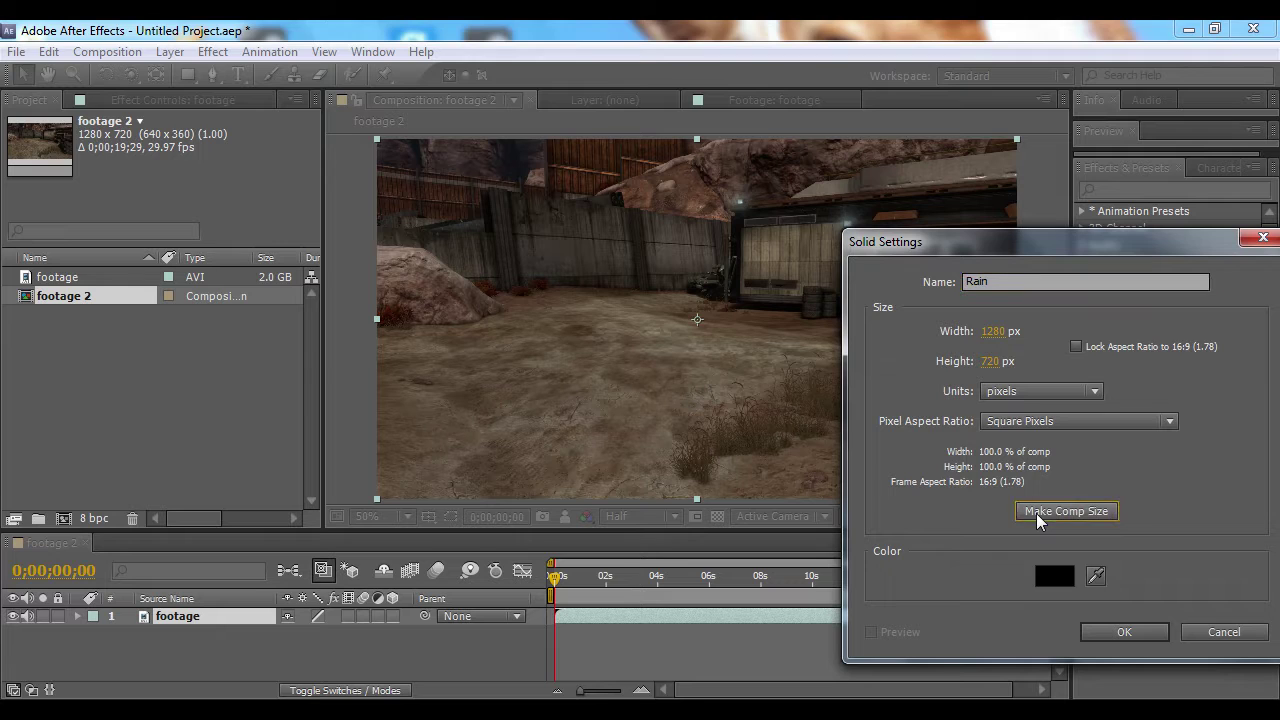
pyautogui.click(1124, 632)
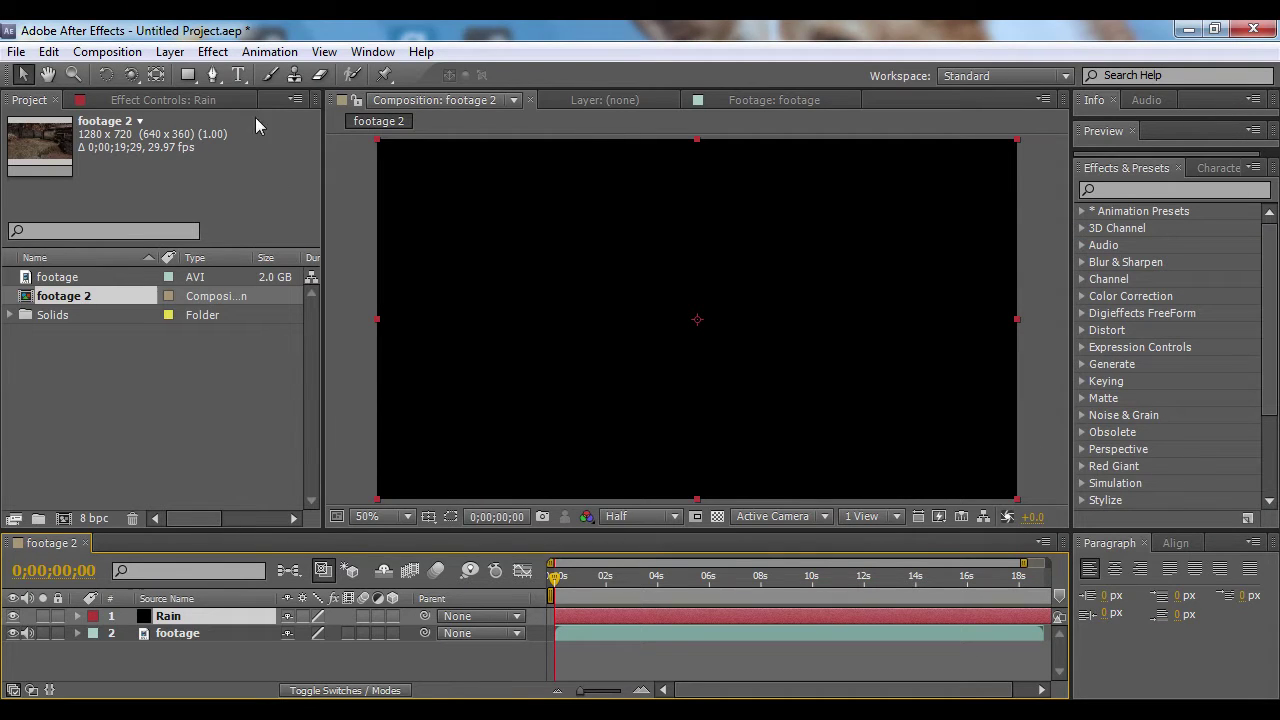
# Apply CC Particle World to the Rain layer and scrub forward to see particles.
pyautogui.click(212, 52)
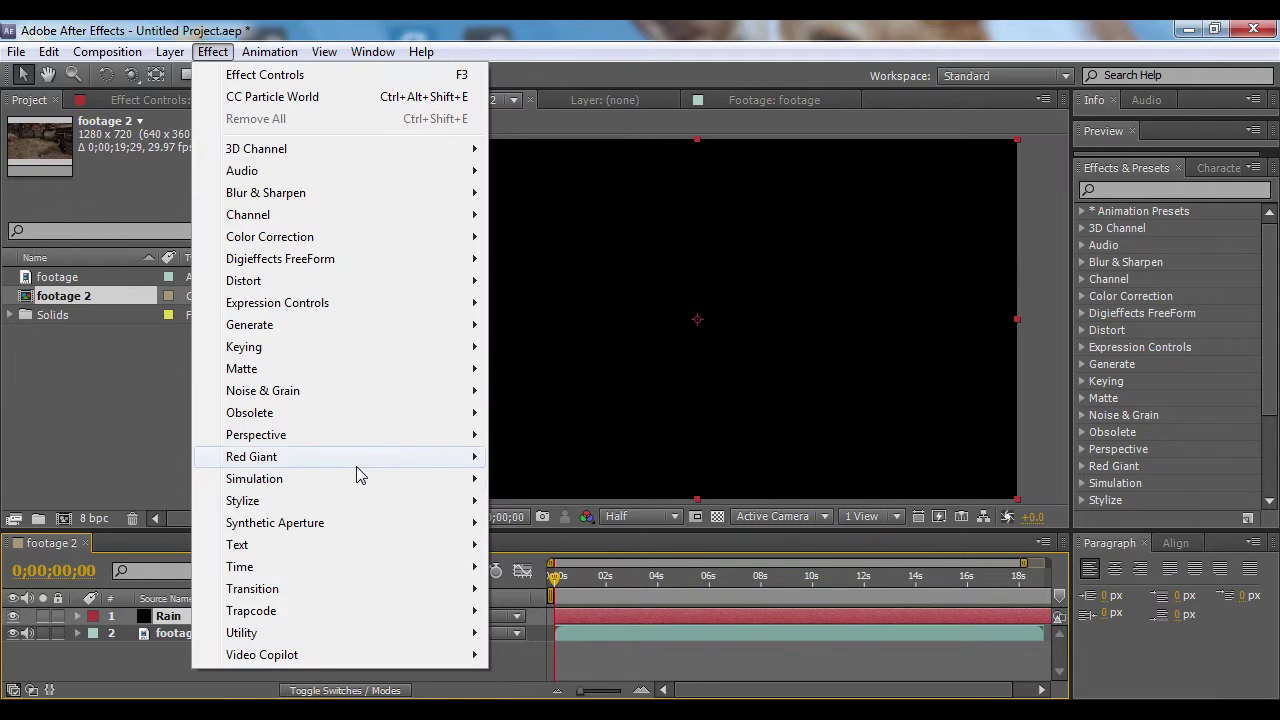
pyautogui.moveTo(398, 487)
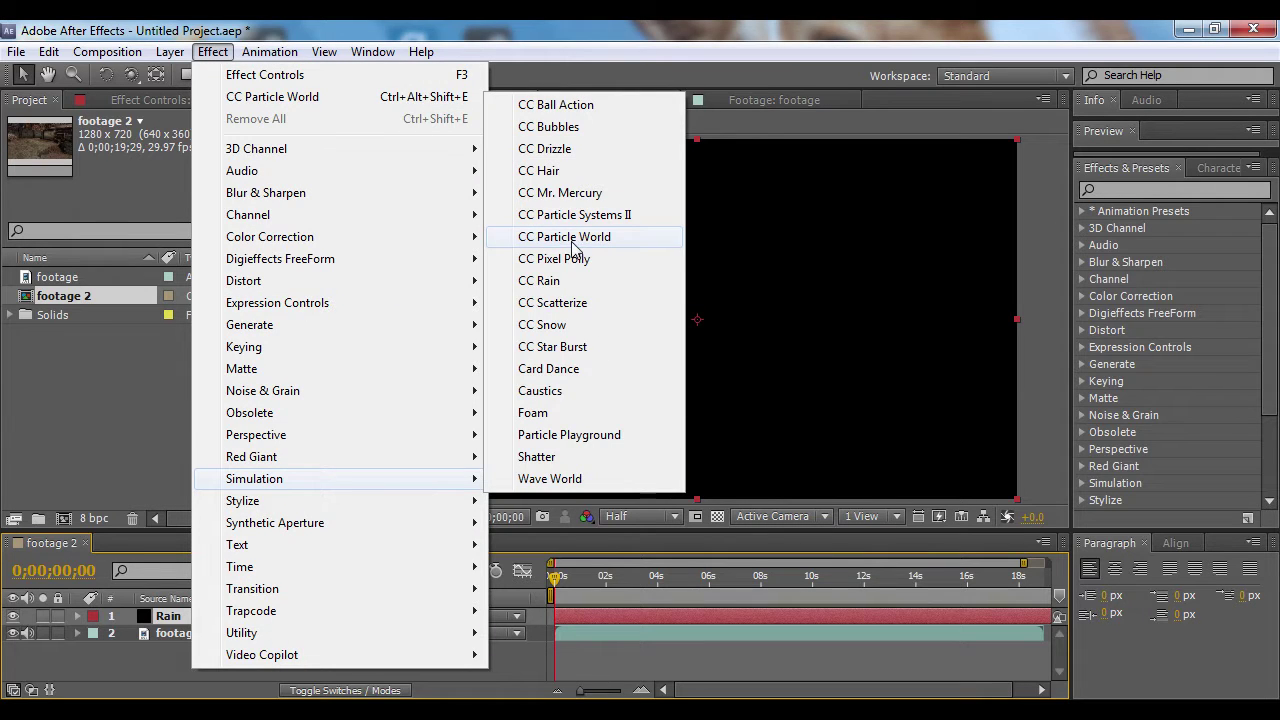
pyautogui.click(564, 237)
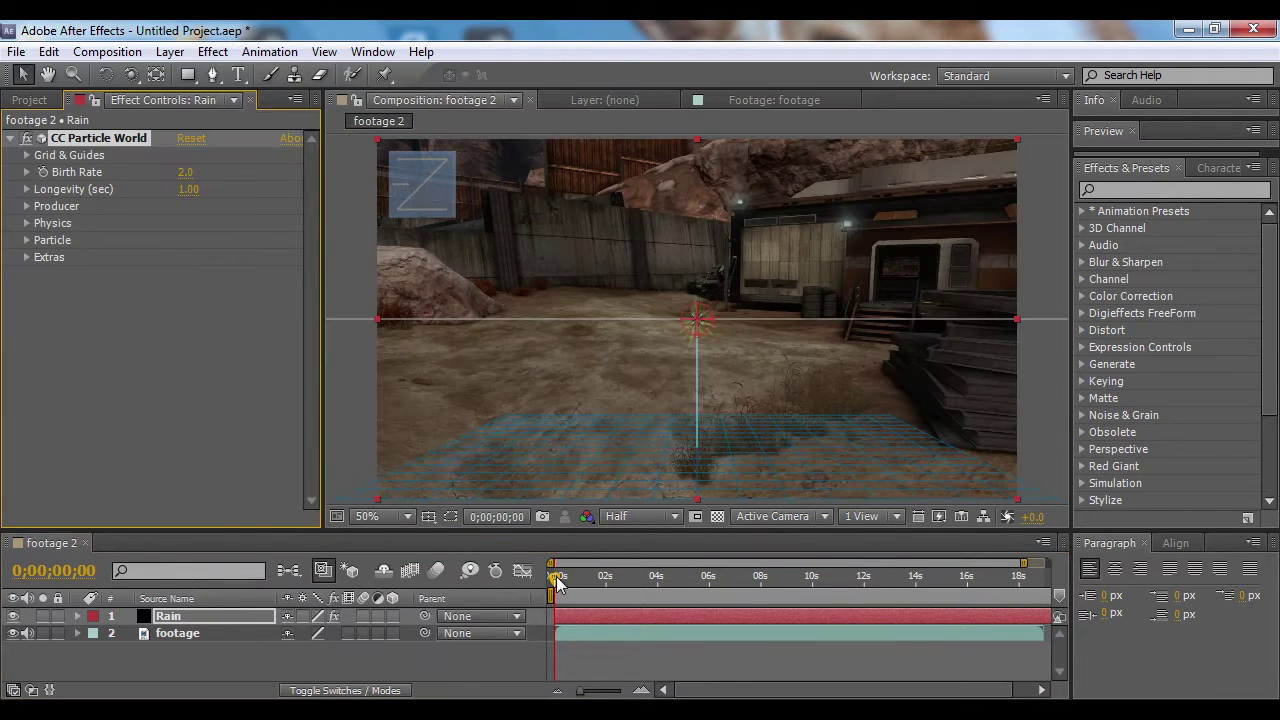
pyautogui.moveTo(554, 578); pyautogui.dragTo(593, 576)
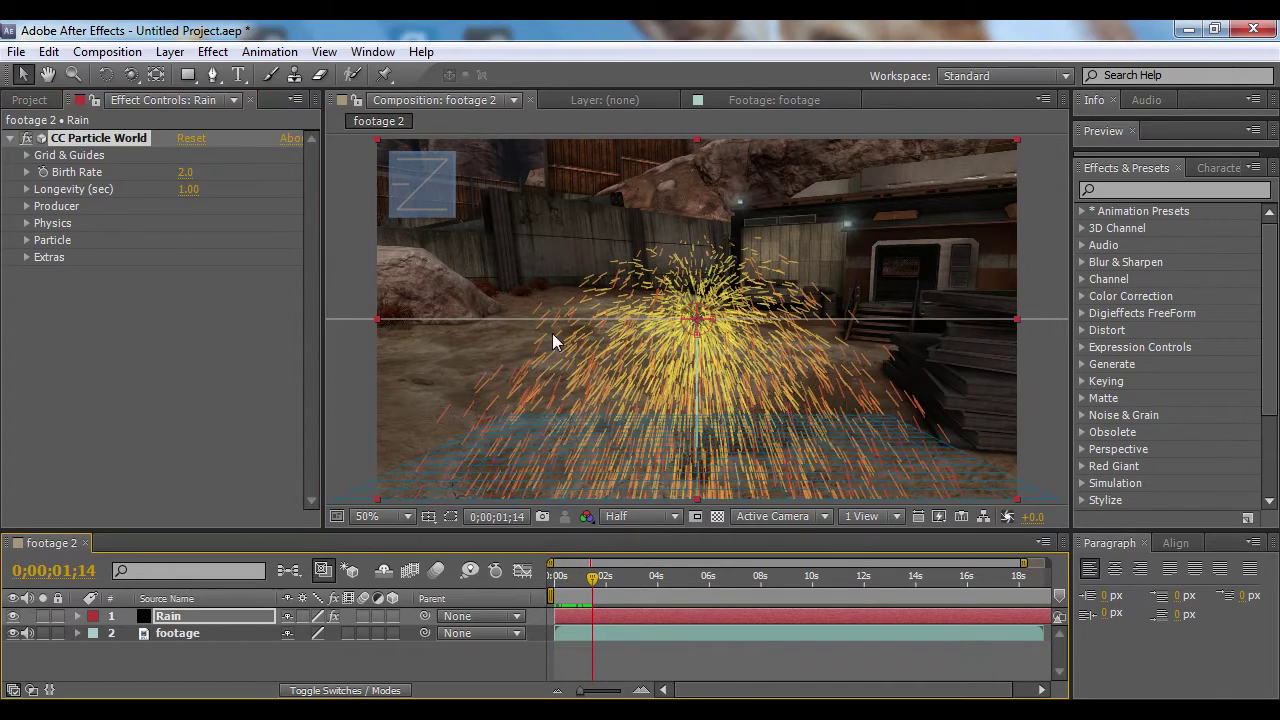
pyautogui.moveTo(592, 577); pyautogui.dragTo(590, 580)
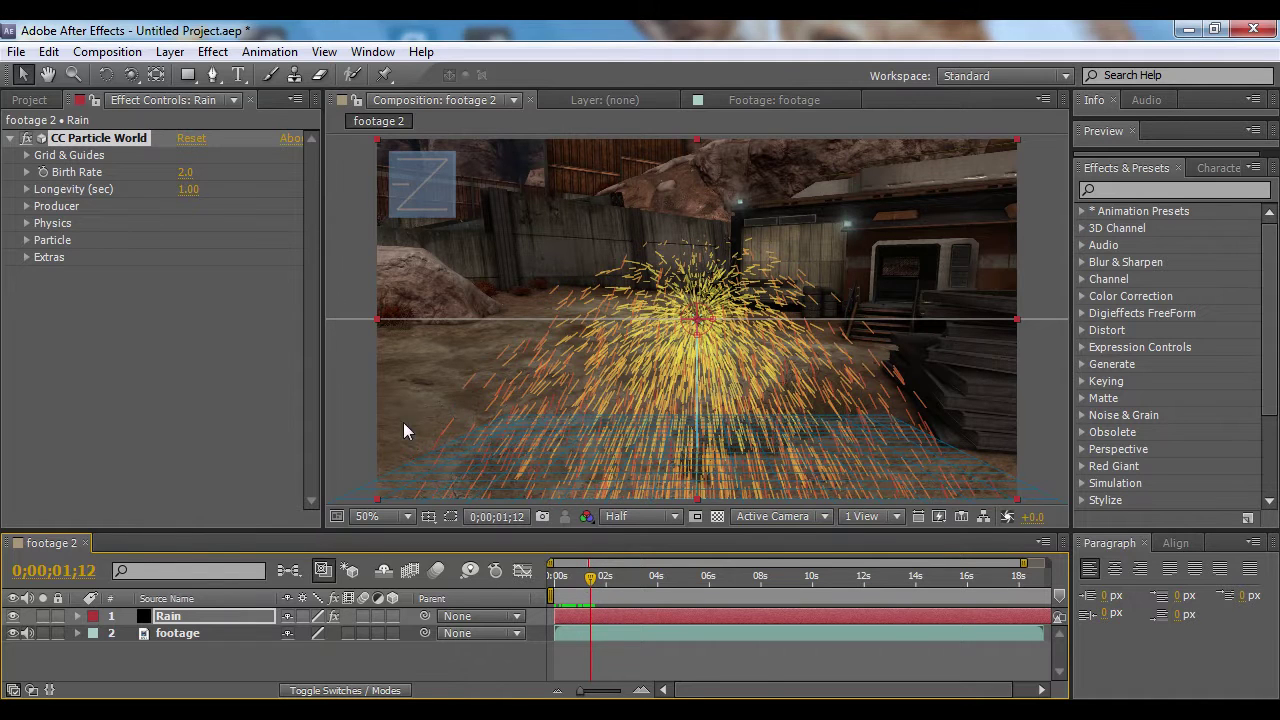
# Set the effect's Physics Velocity to 0.
pyautogui.click(27, 223)
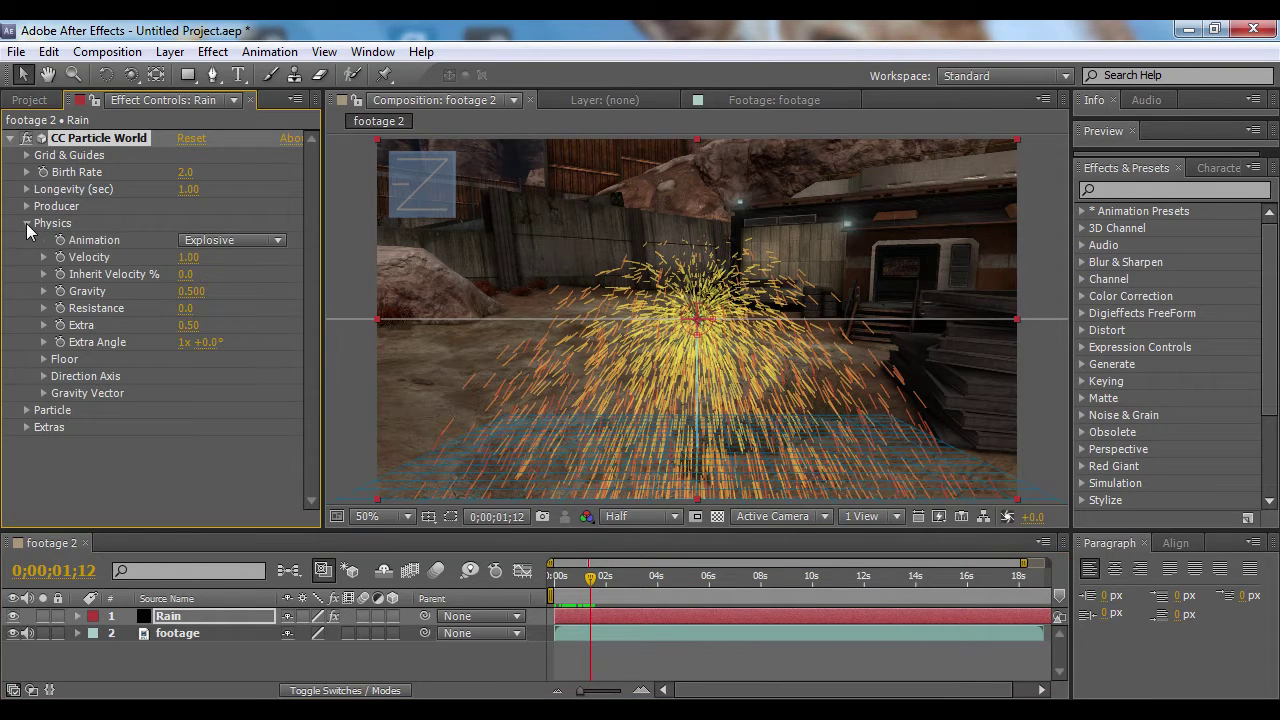
pyautogui.click(187, 257)
pyautogui.write('0')
pyautogui.press('Return')
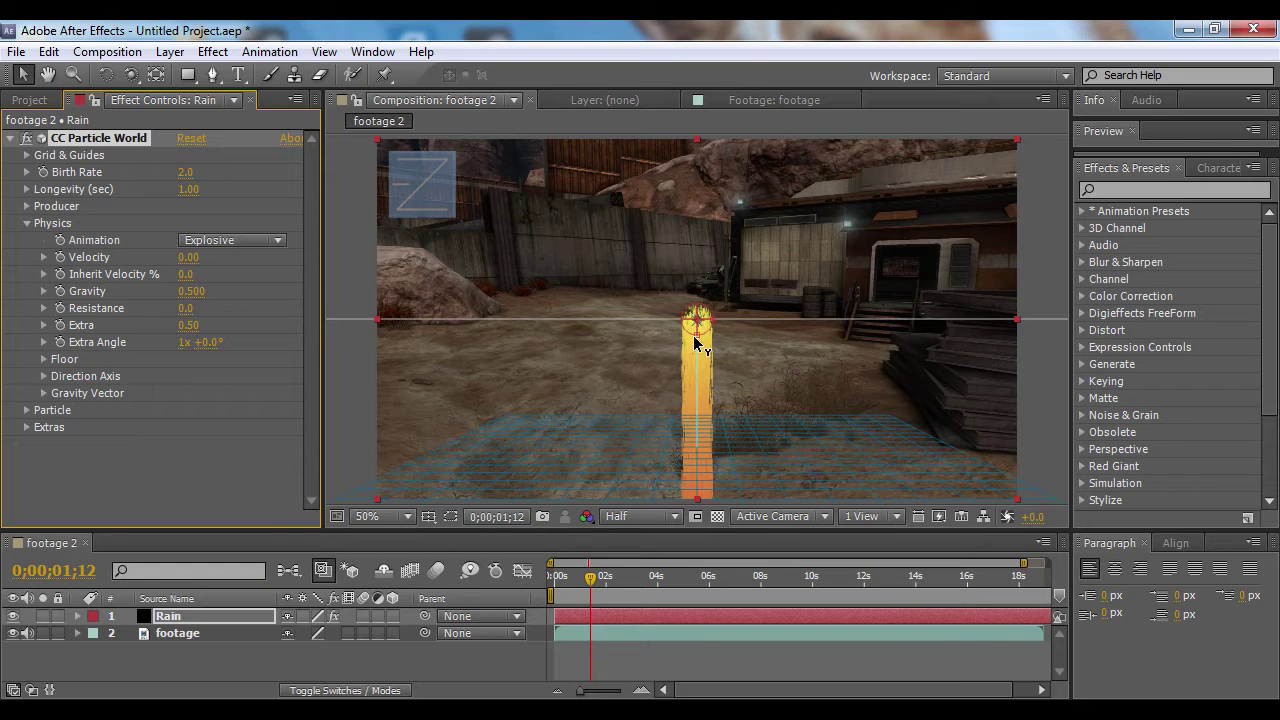
pyautogui.click(26, 223)
# Widen the particle producer by setting Radius X and Radius Z to 0.7.
pyautogui.click(27, 206)
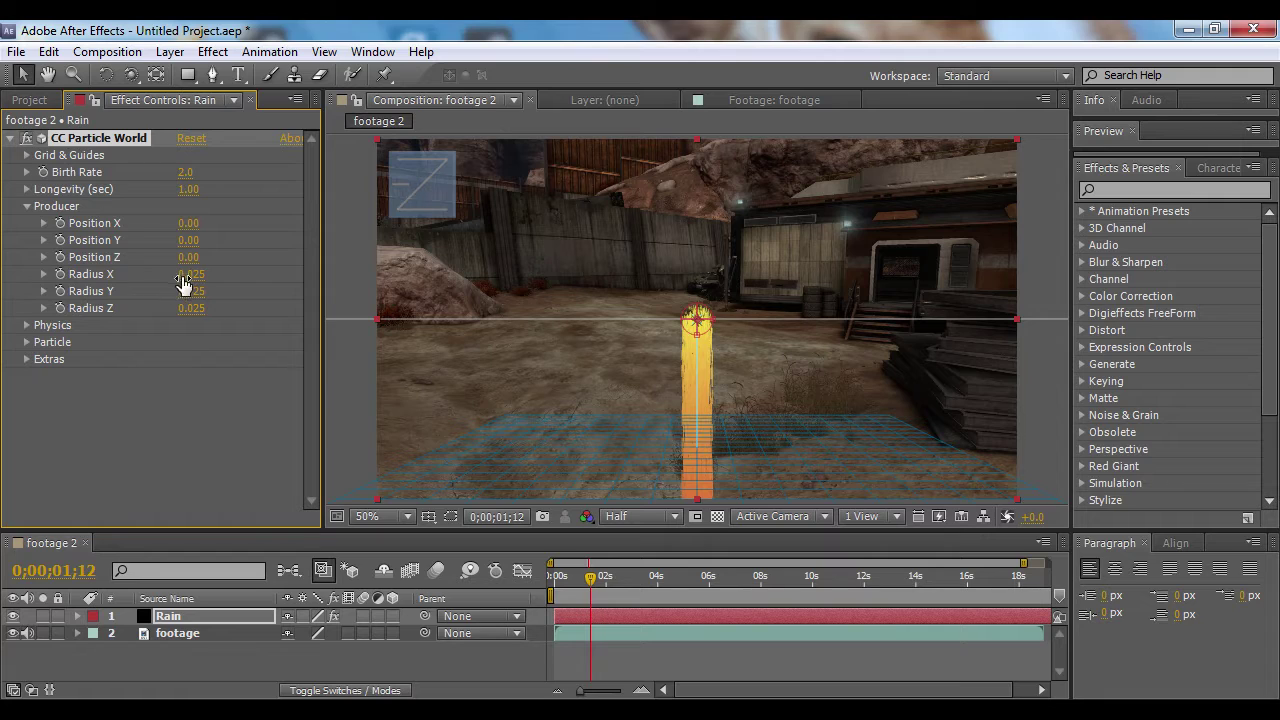
pyautogui.moveTo(184, 277); pyautogui.dragTo(252, 274)
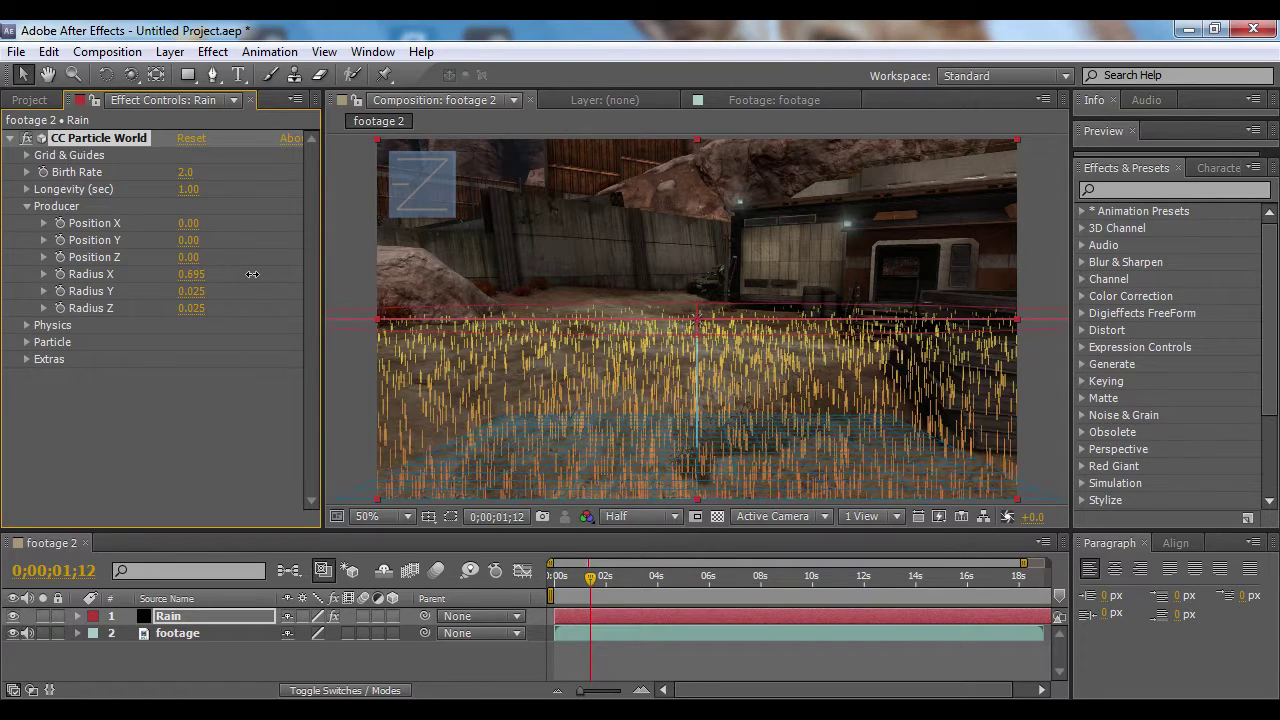
pyautogui.click(194, 275)
pyautogui.write('0.7')
pyautogui.press('Return')
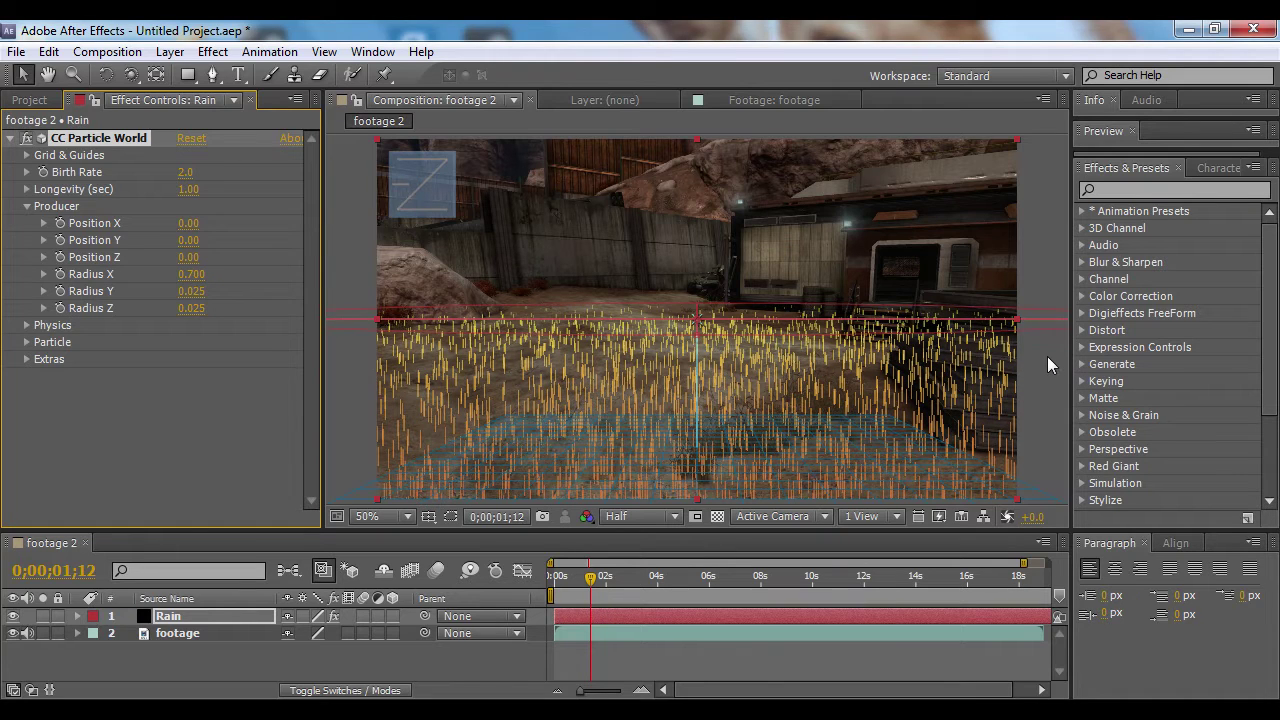
pyautogui.click(192, 308)
pyautogui.write('.7')
pyautogui.press('Return')
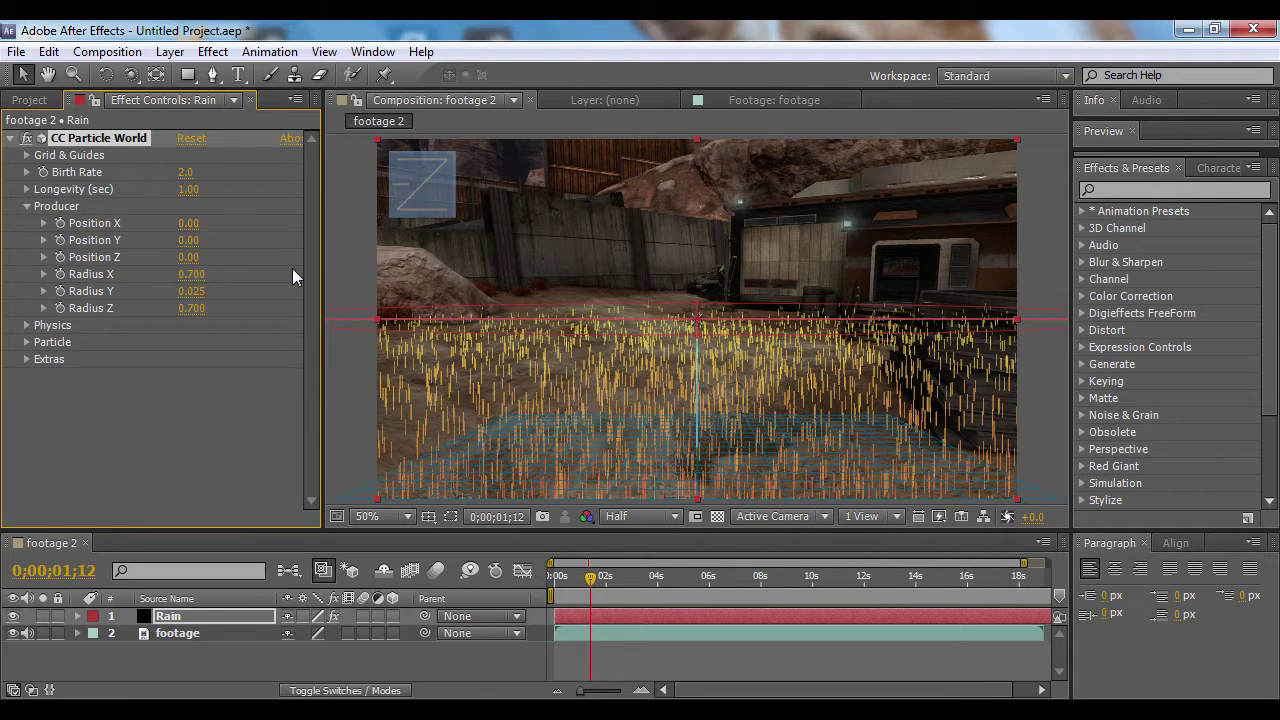
# Raise the producer to Position Y -0.47 and set Longevity to 2 seconds.
pyautogui.moveTo(180, 245); pyautogui.dragTo(139, 241)
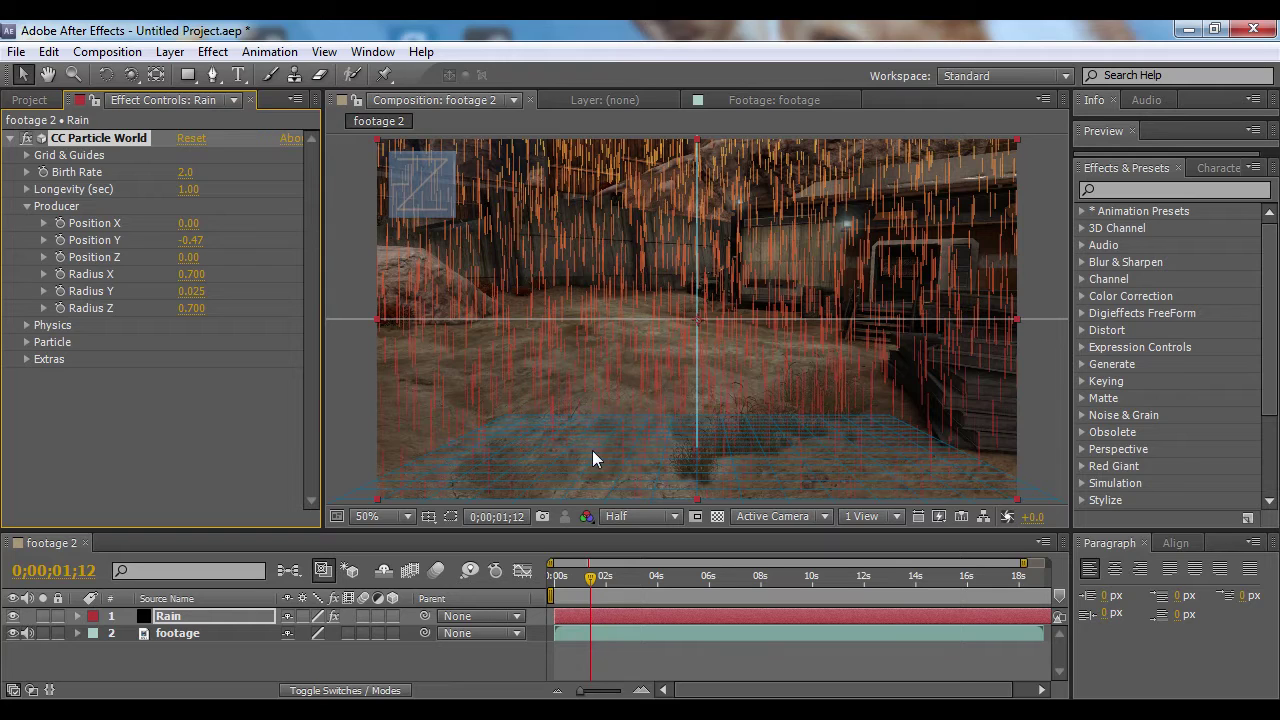
pyautogui.click(188, 189)
pyautogui.write('2')
pyautogui.press('Return')
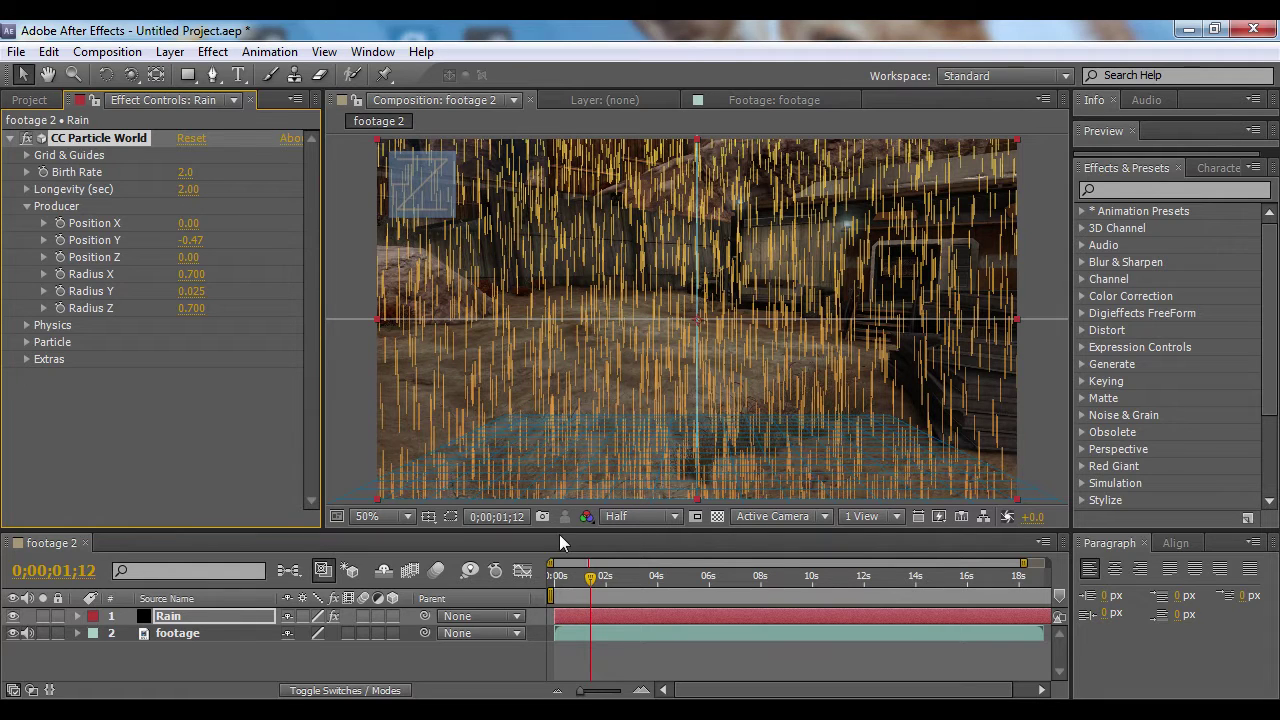
# Set the rain particles' Birth Color to white.
pyautogui.click(27, 206)
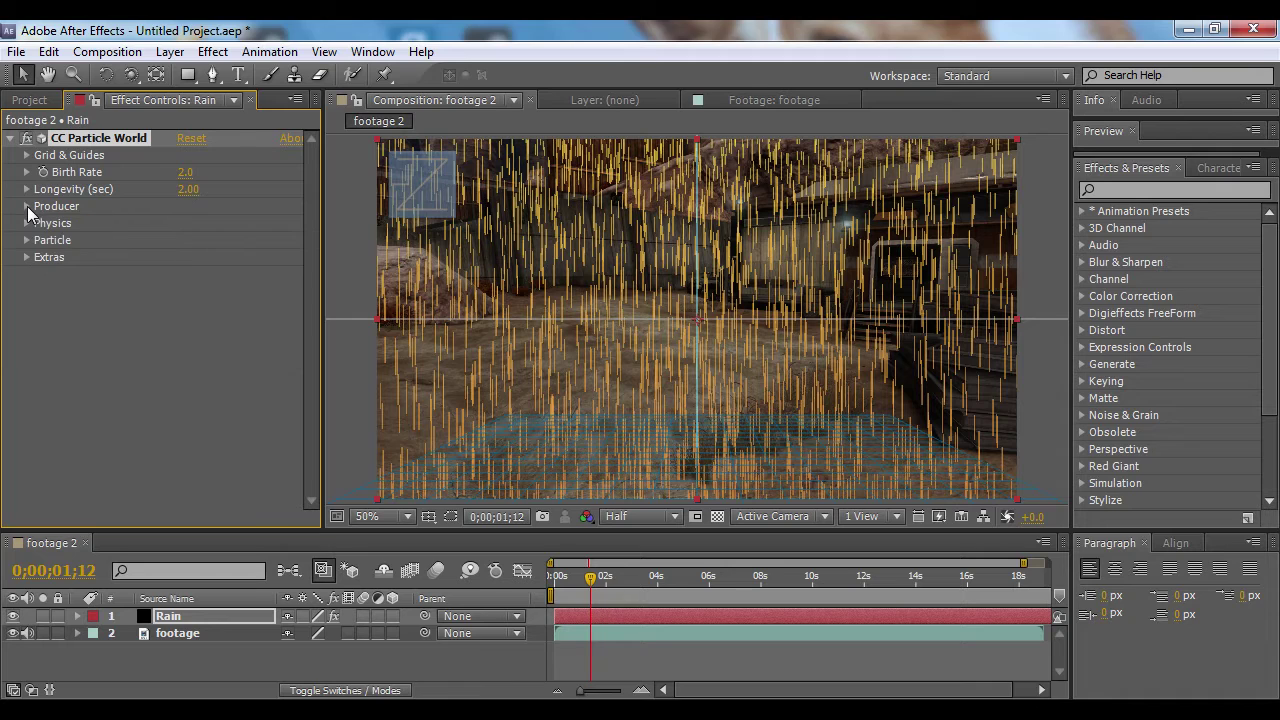
pyautogui.click(27, 240)
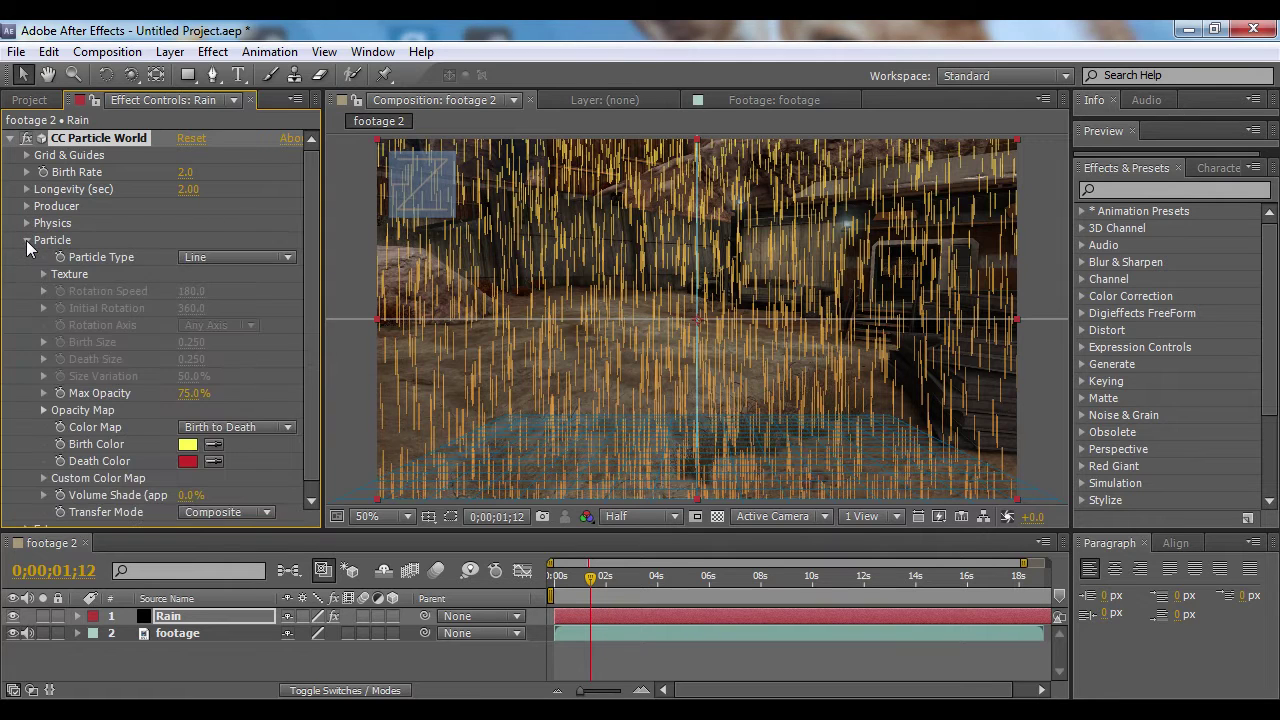
pyautogui.click(187, 445)
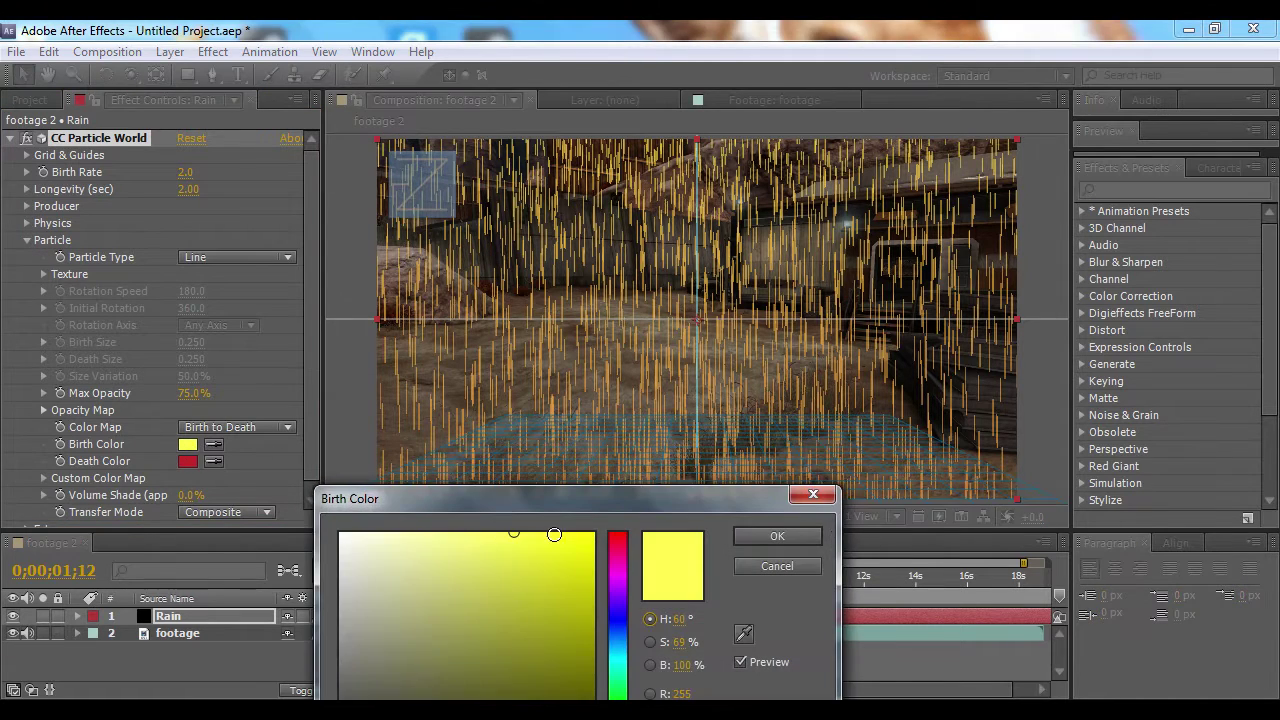
pyautogui.click(341, 534)
pyautogui.click(777, 536)
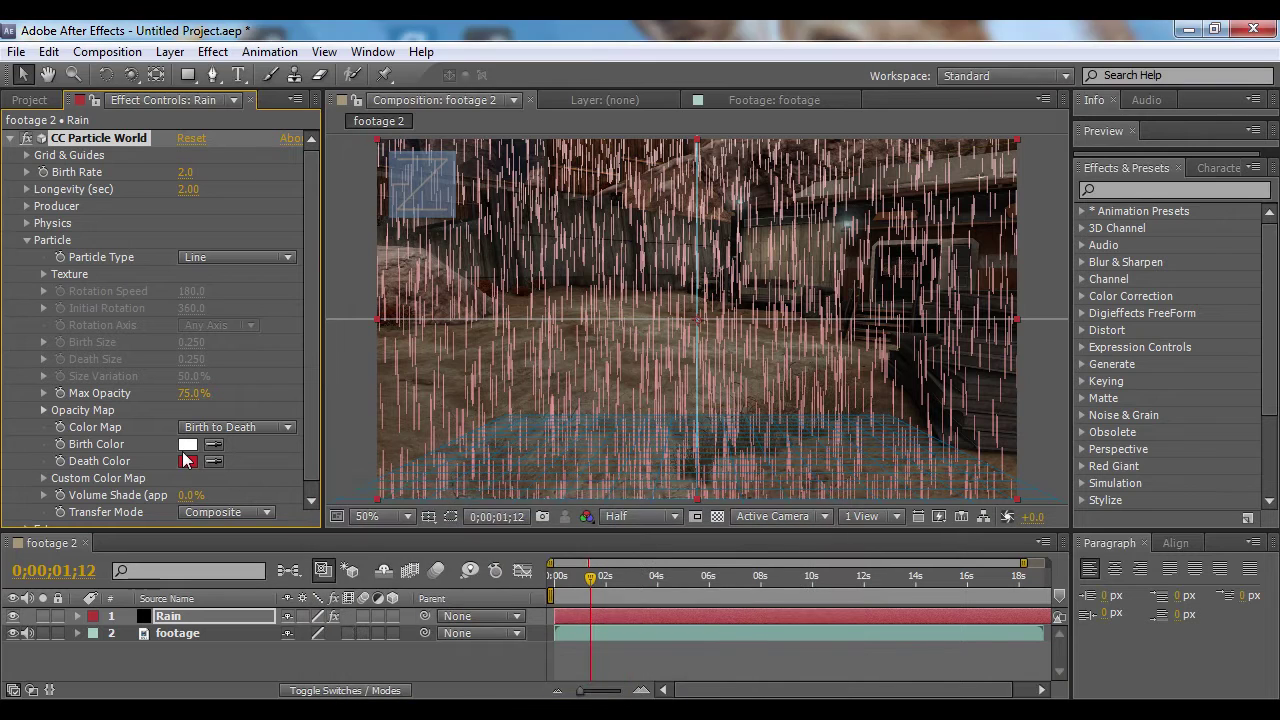
# Make the Death Color white as well and lower Max Opacity to about 11%.
pyautogui.click(187, 461)
pyautogui.click(551, 533)
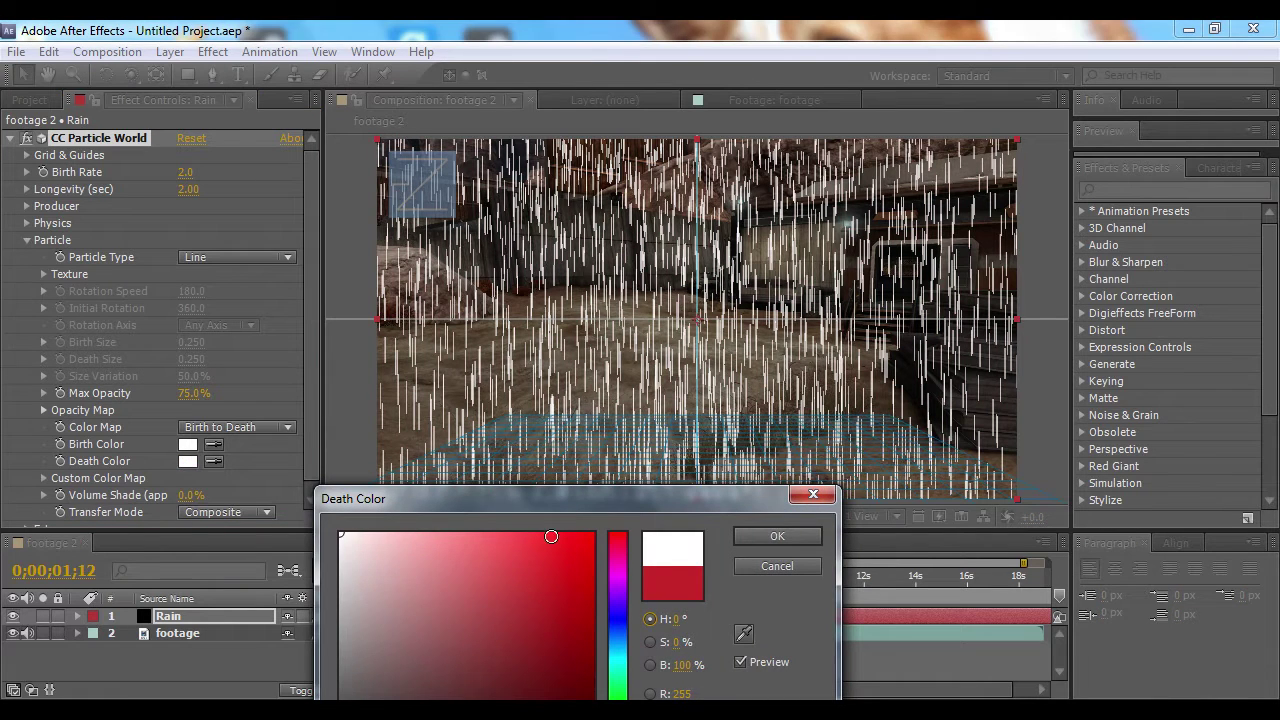
pyautogui.click(761, 535)
pyautogui.moveTo(192, 393); pyautogui.dragTo(129, 392)
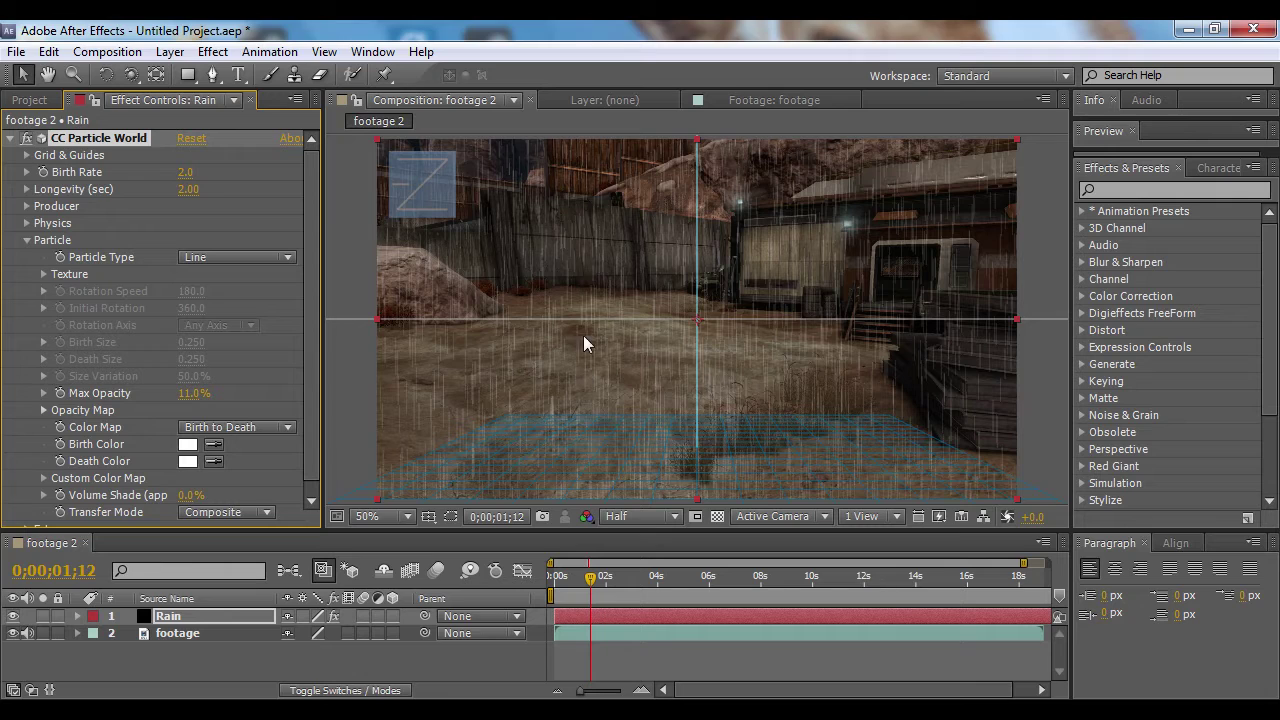
# Set the rain's Birth Rate to 1.0.
pyautogui.click(27, 241)
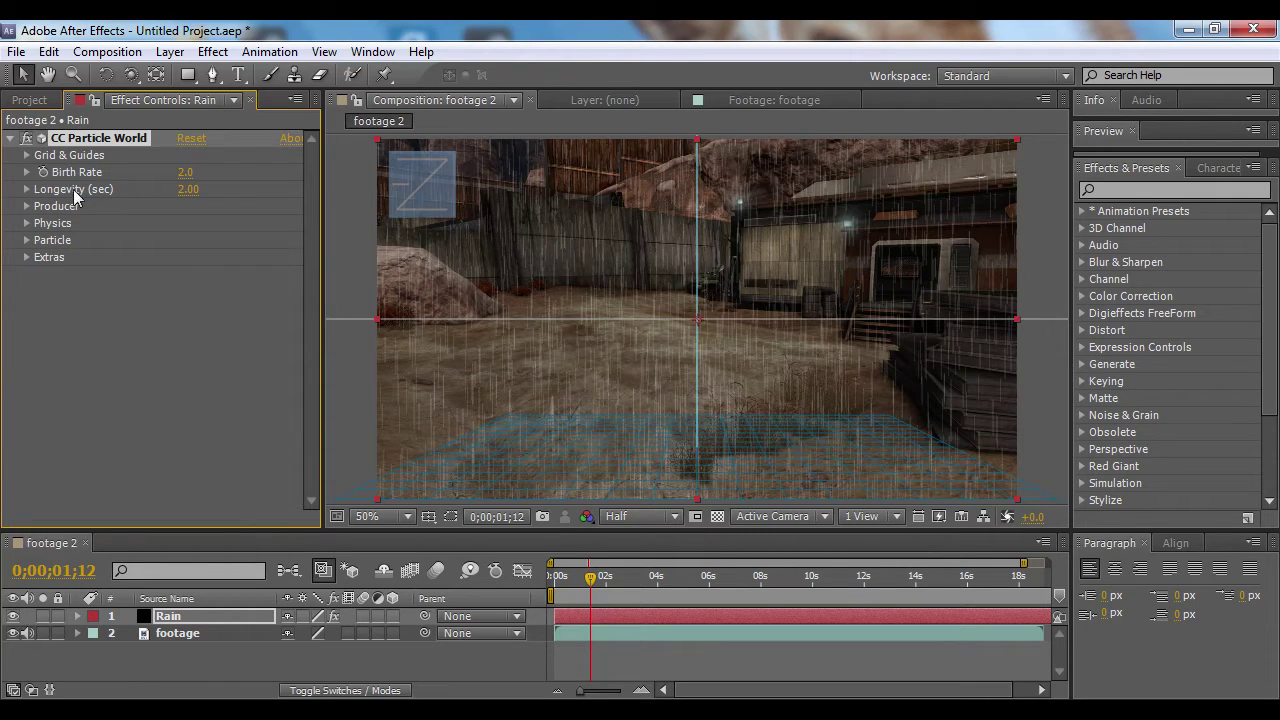
pyautogui.click(185, 172)
pyautogui.write('1')
pyautogui.press('Return')
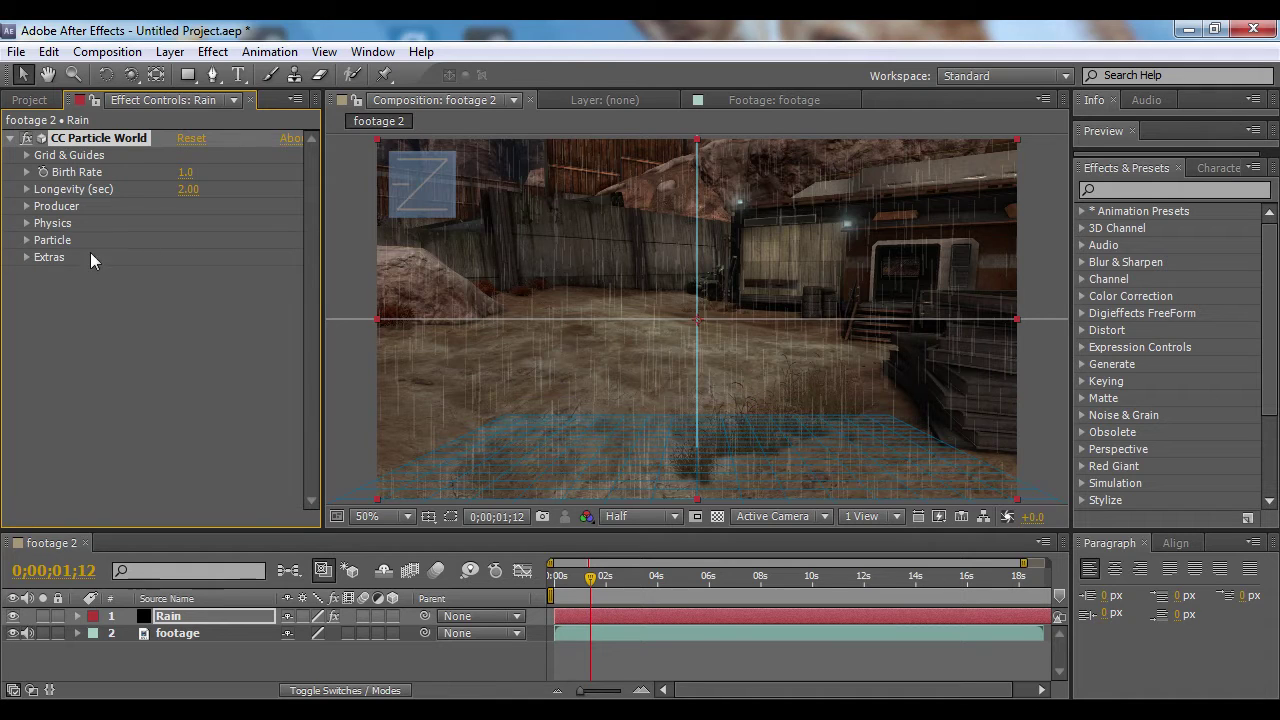
# Set Extras Depth Cue to Fade with Distance 2.64, then preview the rain.
pyautogui.click(26, 257)
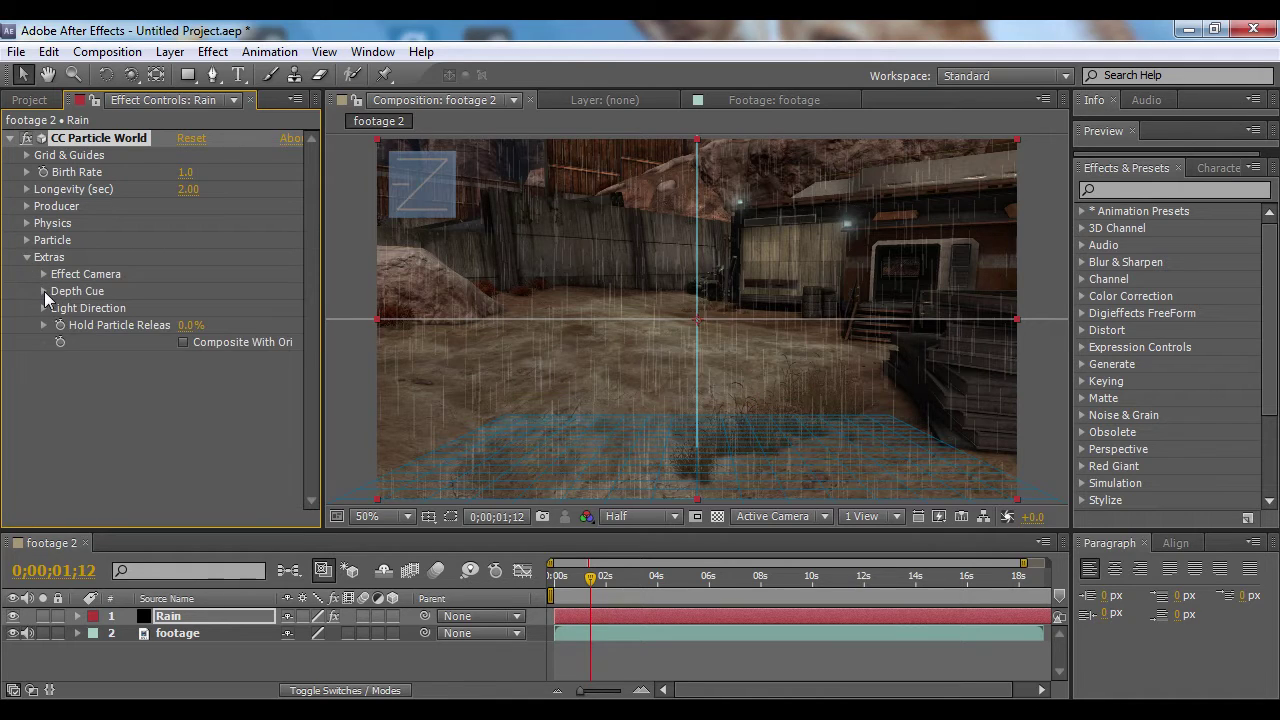
pyautogui.click(43, 291)
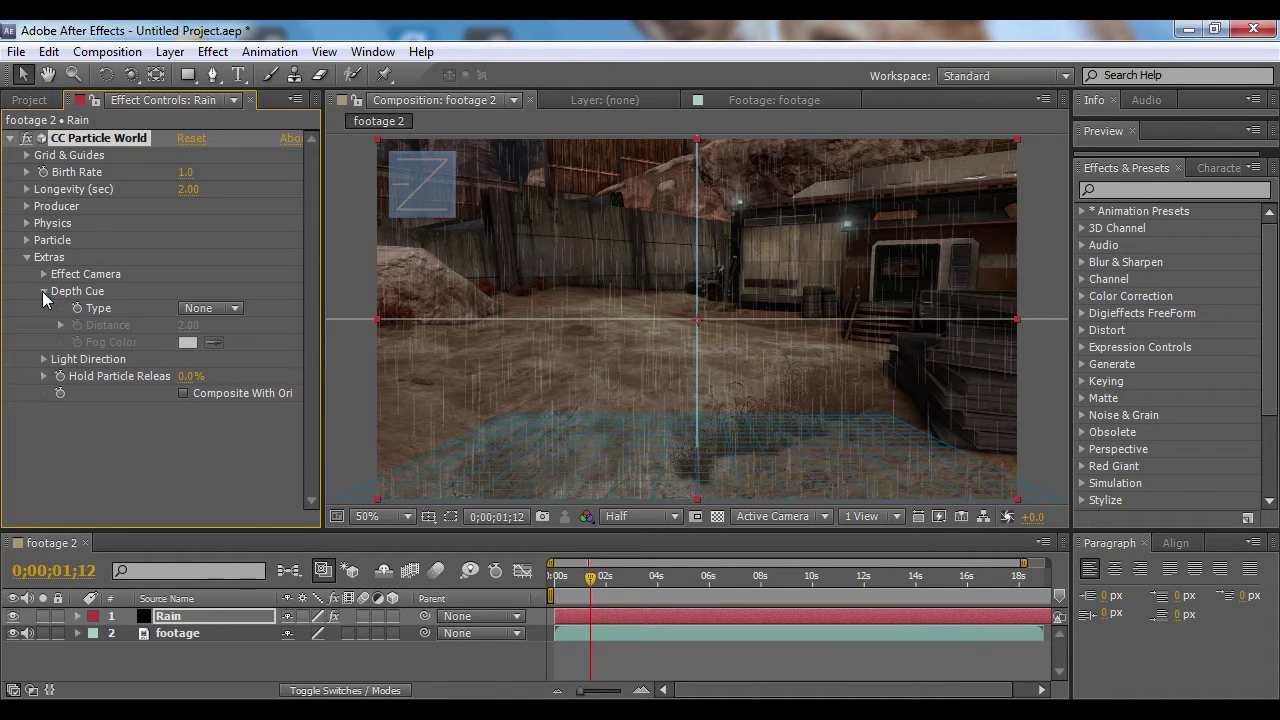
pyautogui.click(210, 308)
pyautogui.click(222, 356)
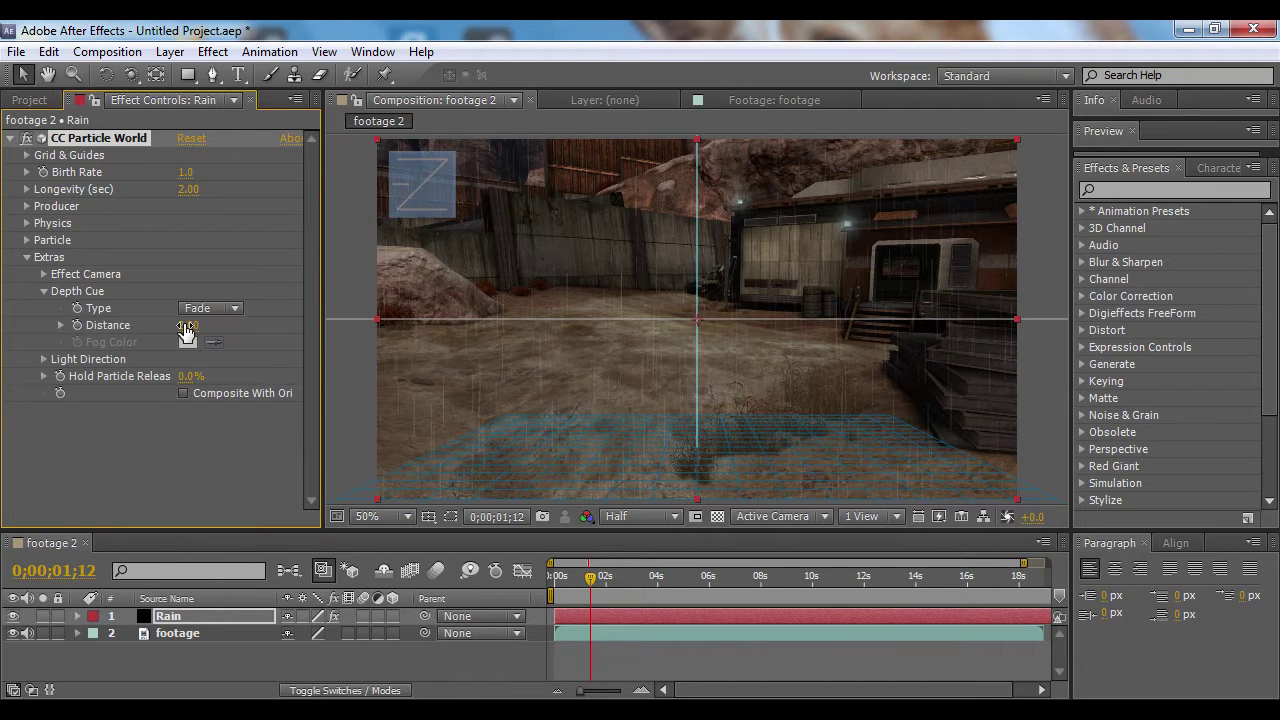
pyautogui.moveTo(185, 325); pyautogui.dragTo(245, 318)
pyautogui.click(27, 258)
pyautogui.press('space')
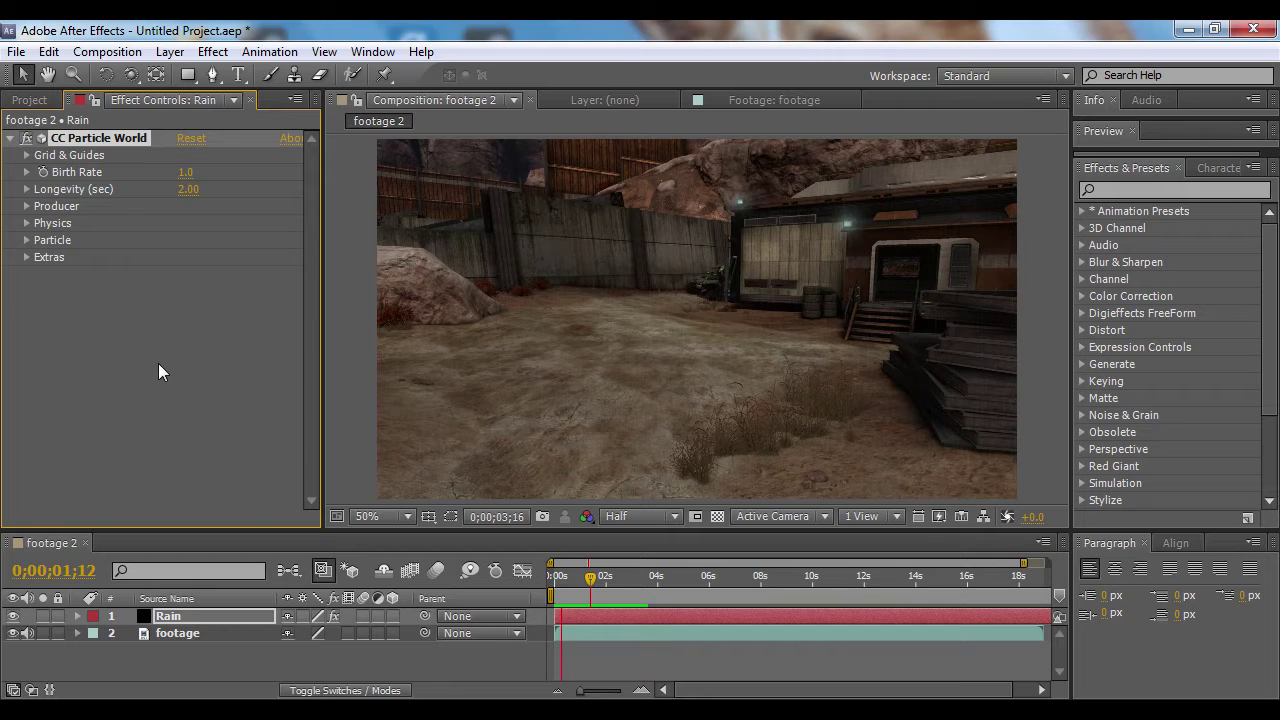
pyautogui.press('space')
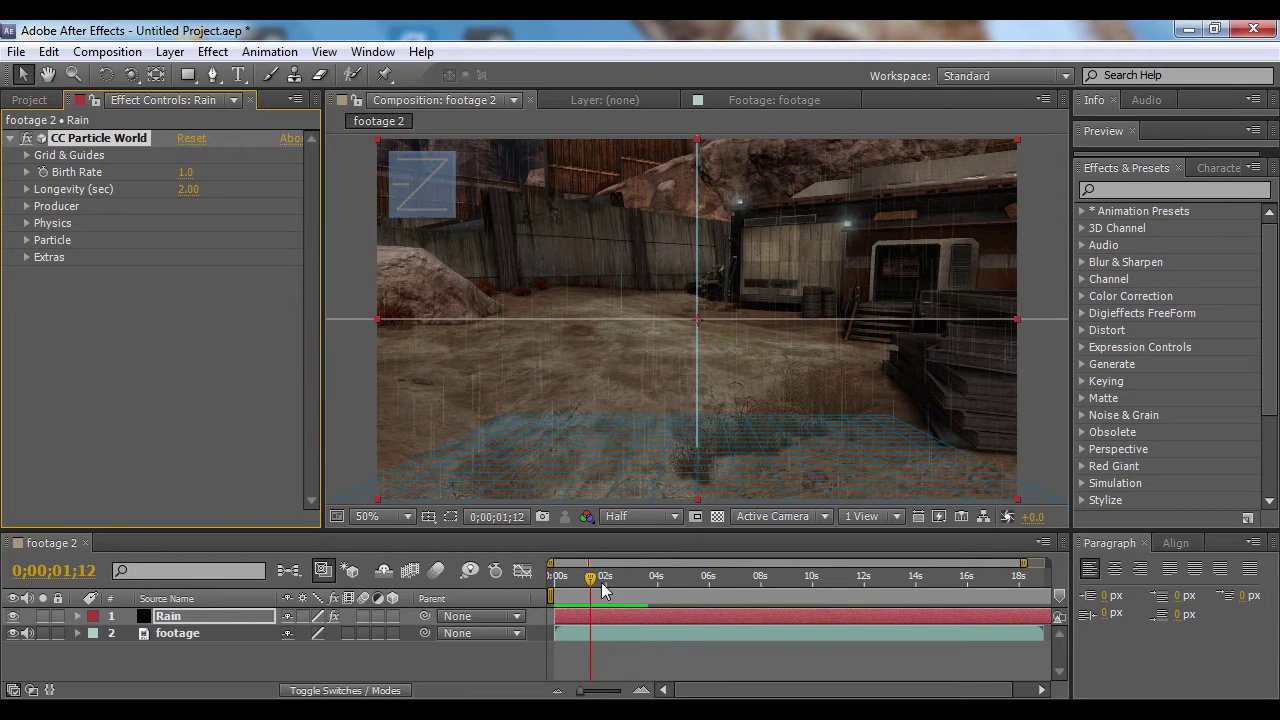
pyautogui.moveTo(592, 578); pyautogui.dragTo(540, 585)
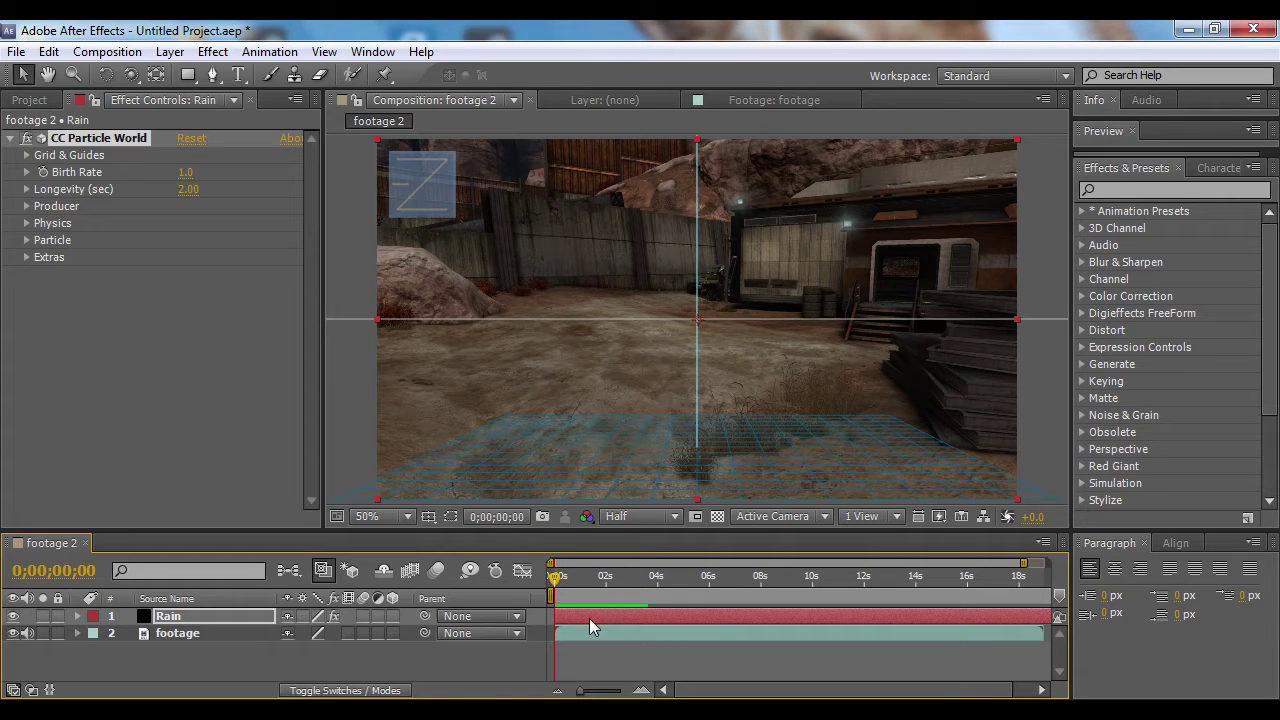
pyautogui.click(681, 617)
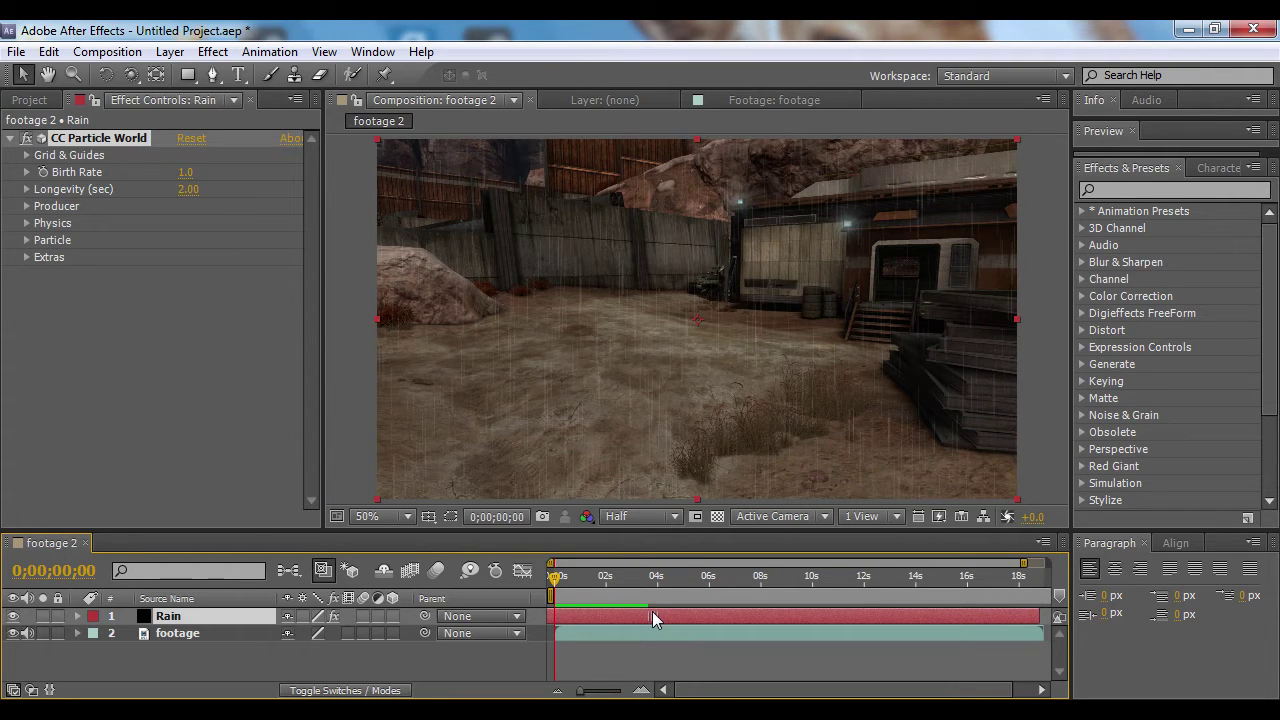
pyautogui.click(652, 620)
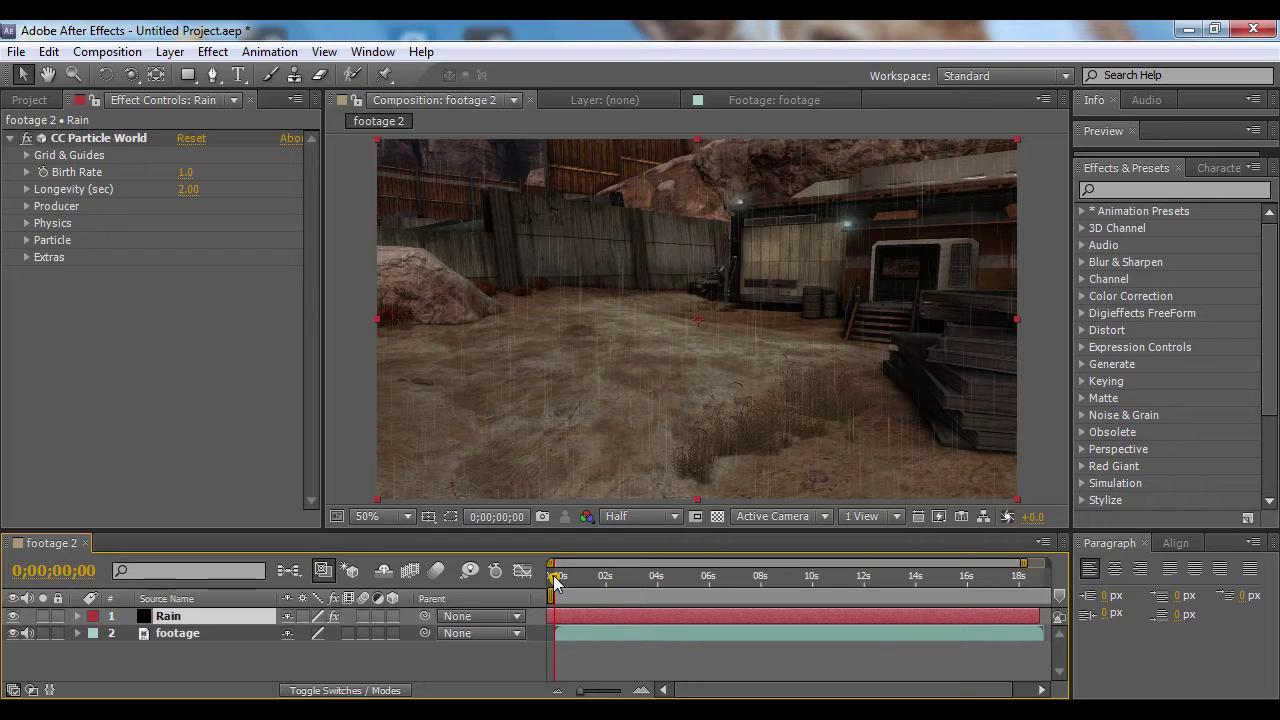
pyautogui.moveTo(555, 577); pyautogui.dragTo(553, 583)
pyautogui.press('-')
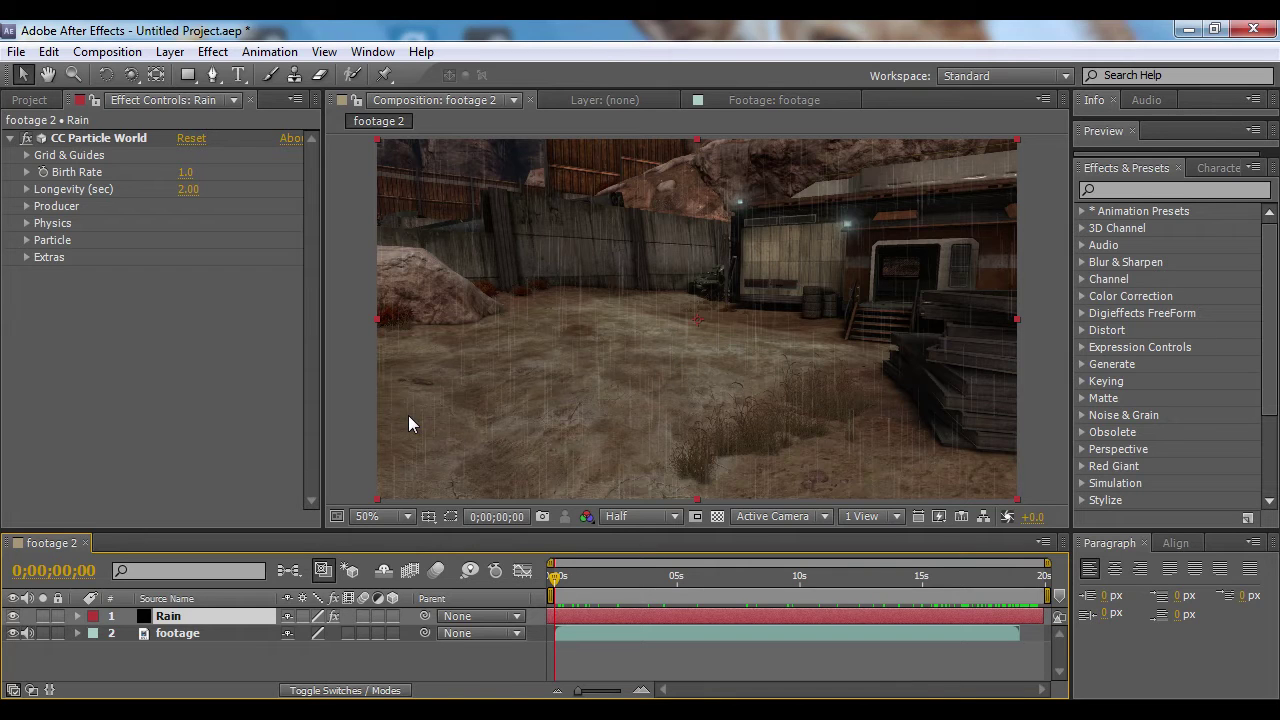
# Add a new camera layer with the default 35mm settings.
pyautogui.click(169, 51)
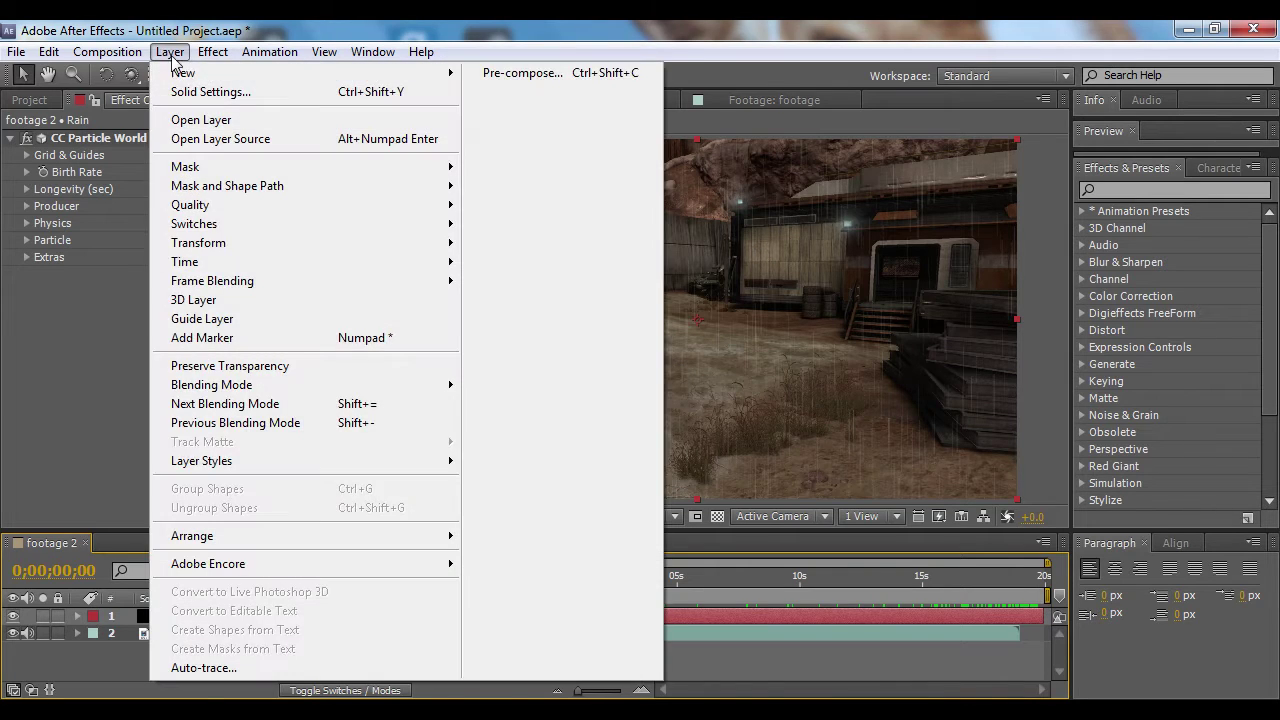
pyautogui.moveTo(185, 76)
pyautogui.click(520, 140)
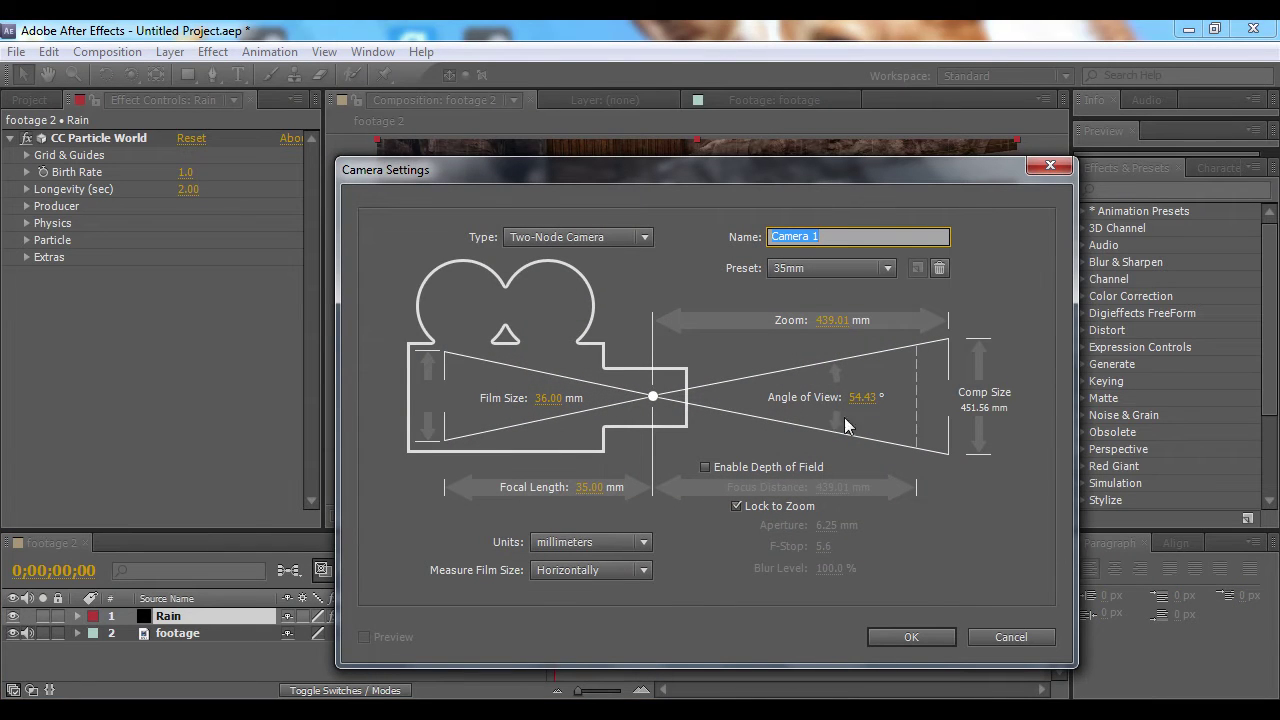
pyautogui.click(884, 638)
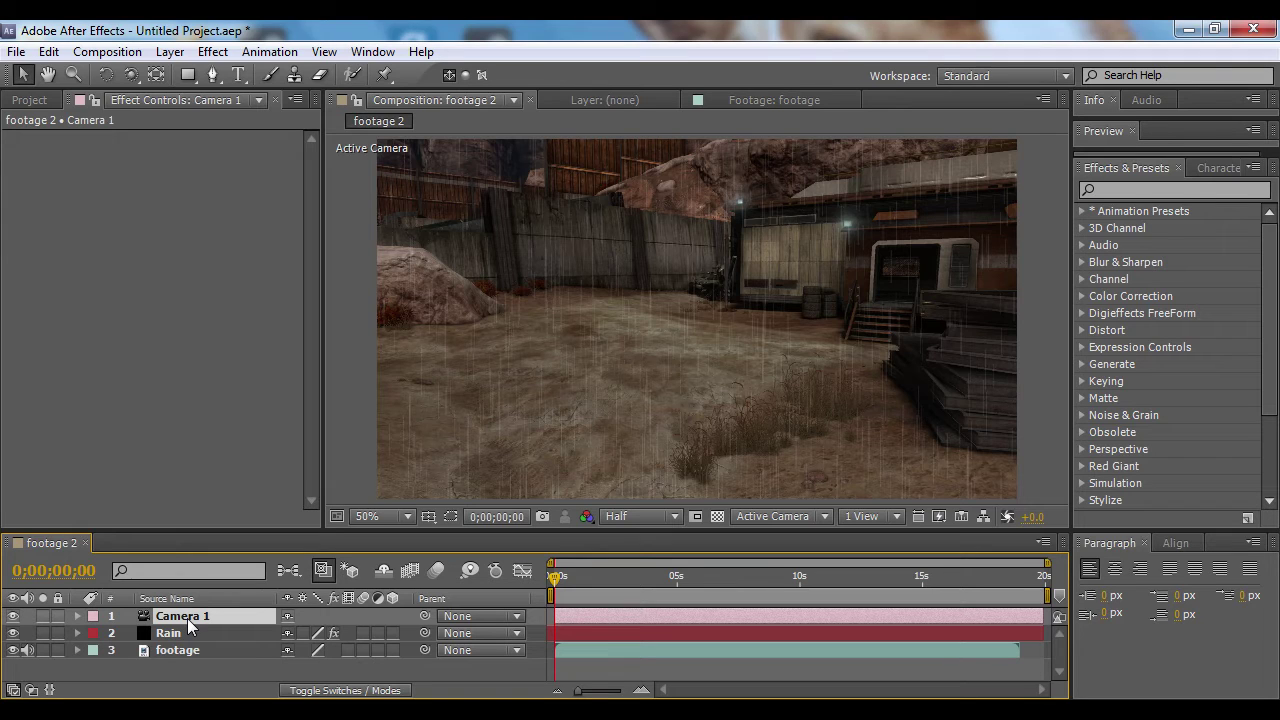
# Orbit Camera 1 to tilt the rainy scene slightly and play it back.
pyautogui.moveTo(130, 74); pyautogui.dragTo(190, 101)
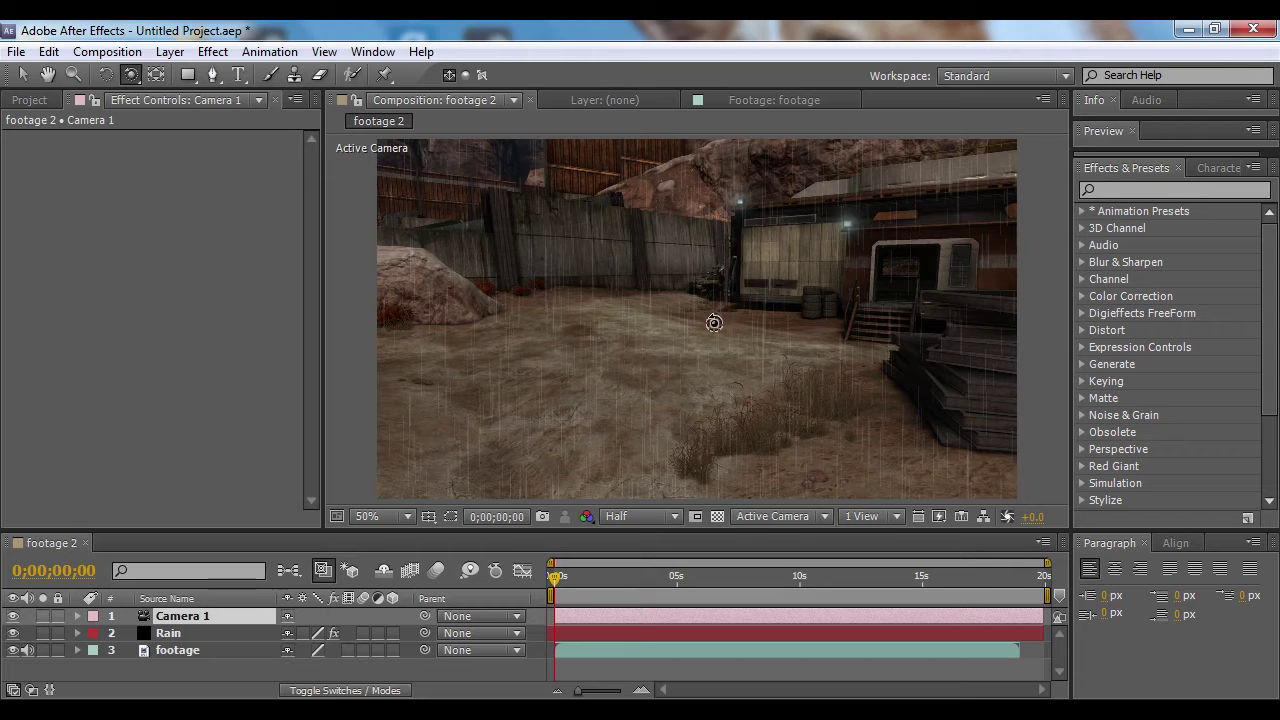
pyautogui.moveTo(687, 329); pyautogui.dragTo(686, 355)
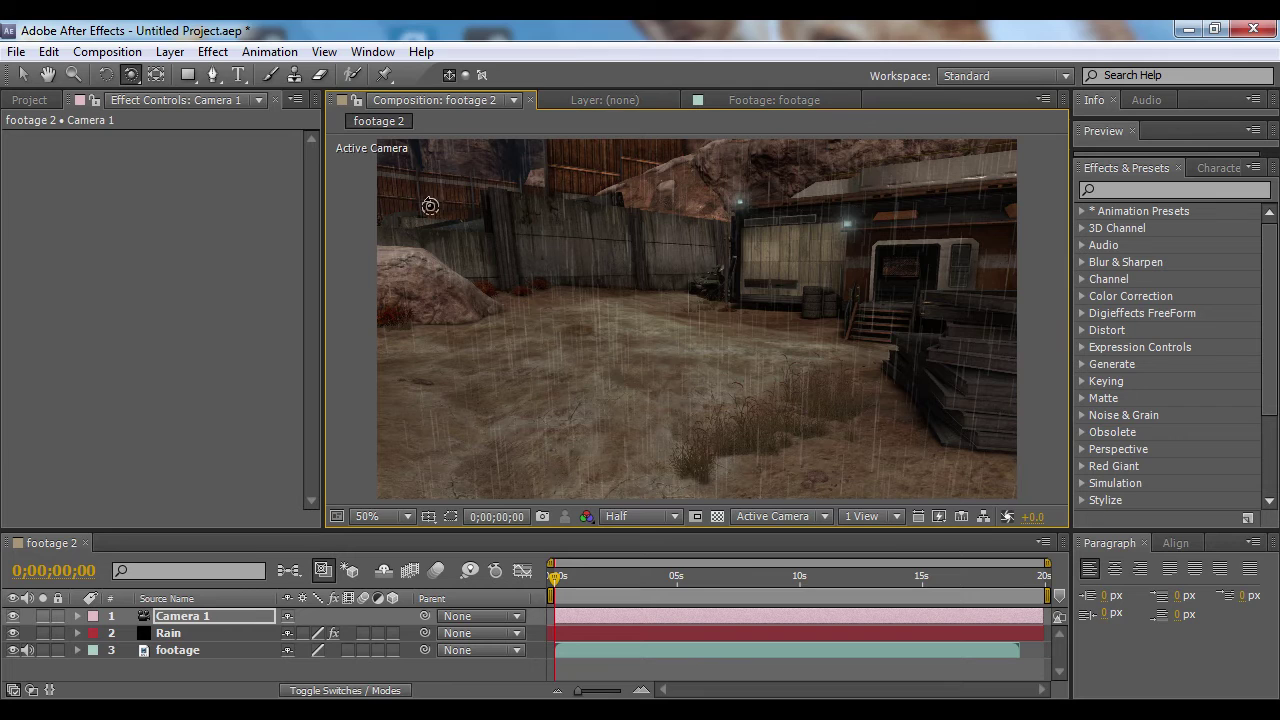
pyautogui.press('space')
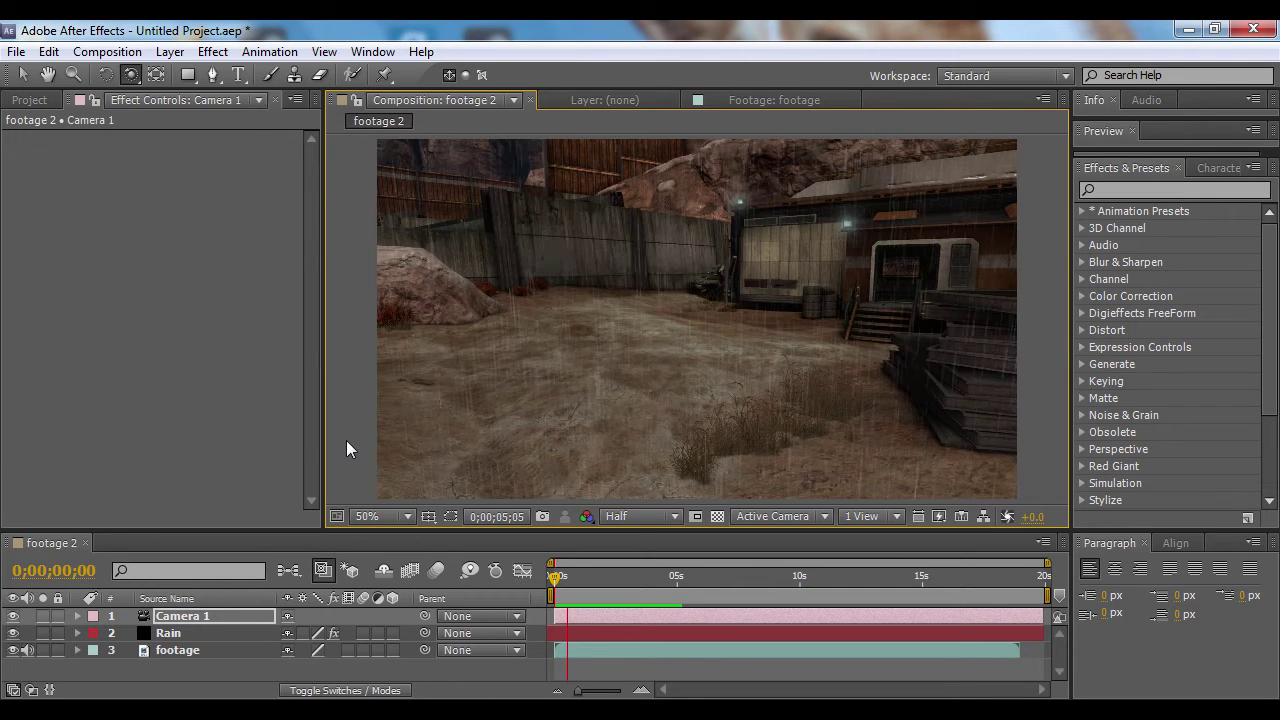